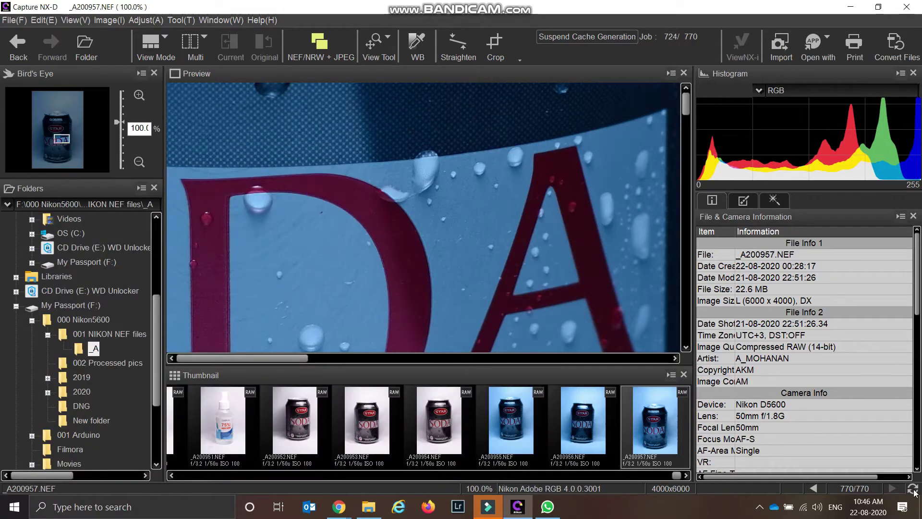
Step: Examine the droplets and lettering on the soda can in _A200957.NEF at 100%, and zoom out to 25%
key(XF86MonBrightnessDown)
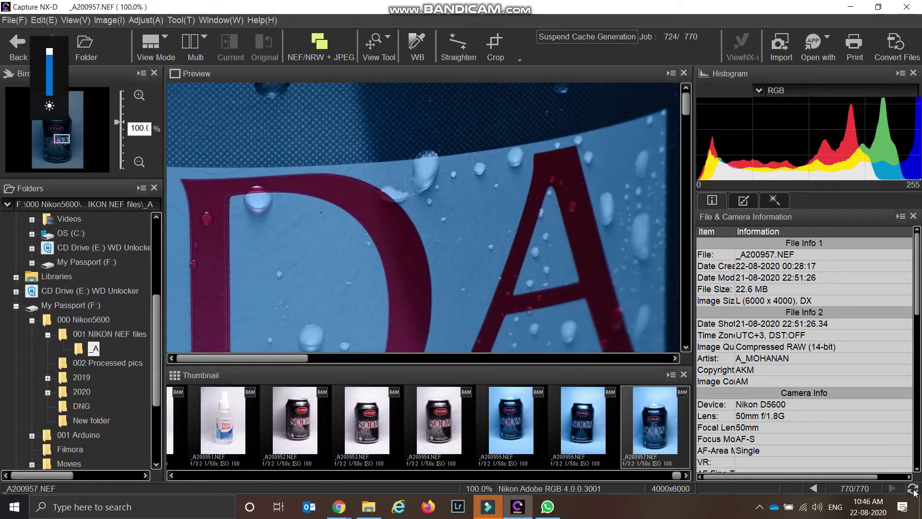
drag(391, 206, 336, 288)
drag(365, 125, 380, 269)
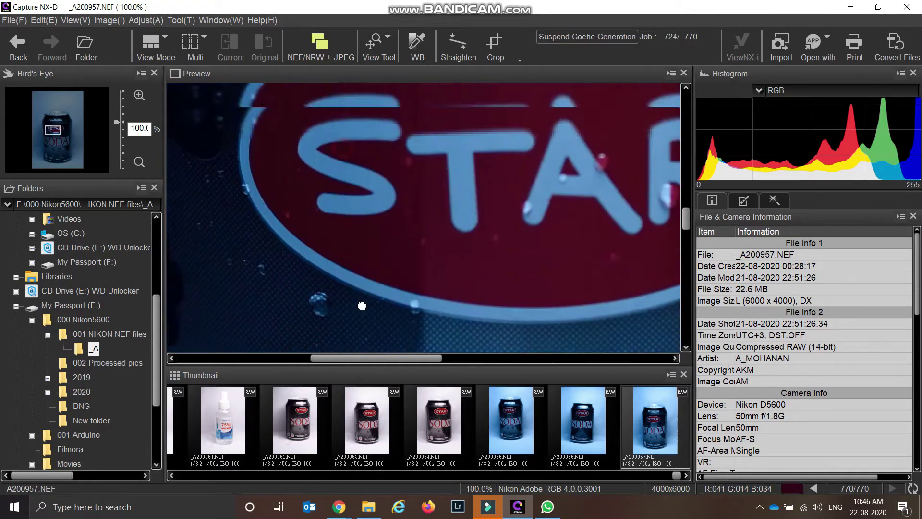
drag(383, 200, 335, 377)
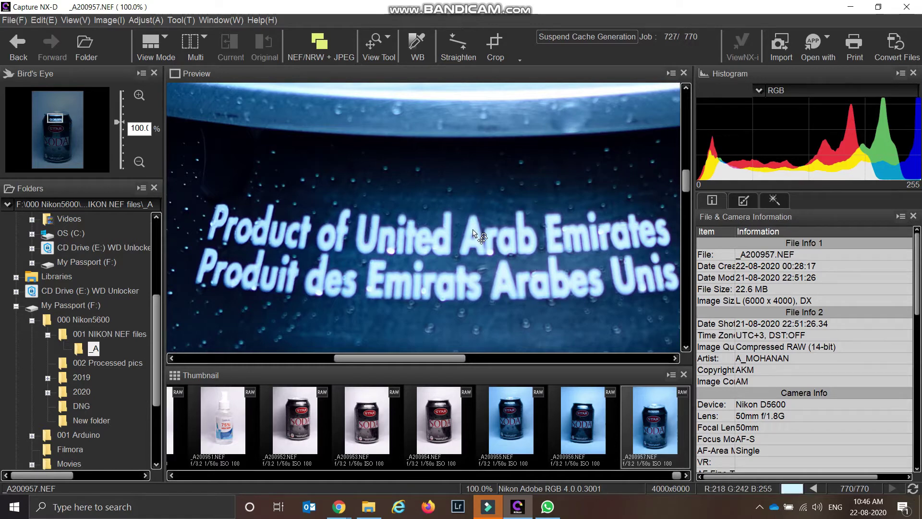
click(139, 162)
drag(404, 218, 390, 298)
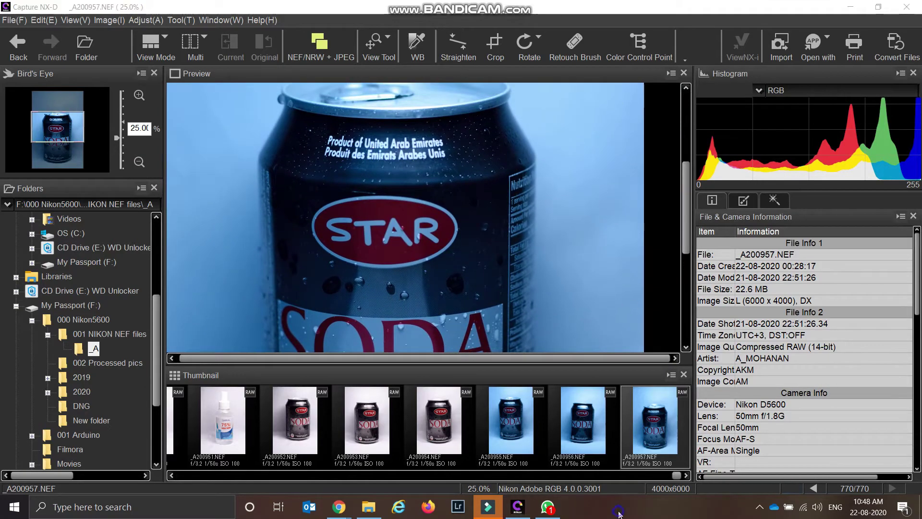
Step: Check the computer's memory usage in Task Manager's performance view and close Task Manager
right_click(619, 507)
click(646, 451)
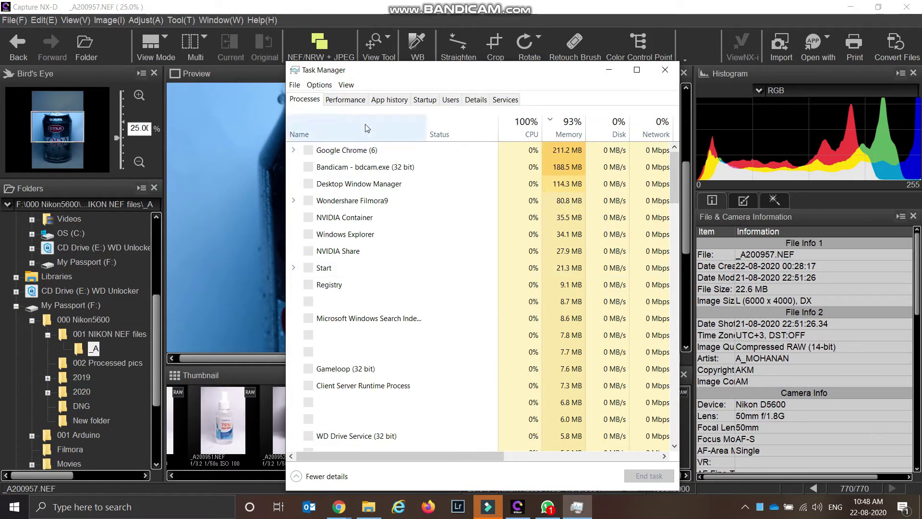
click(349, 100)
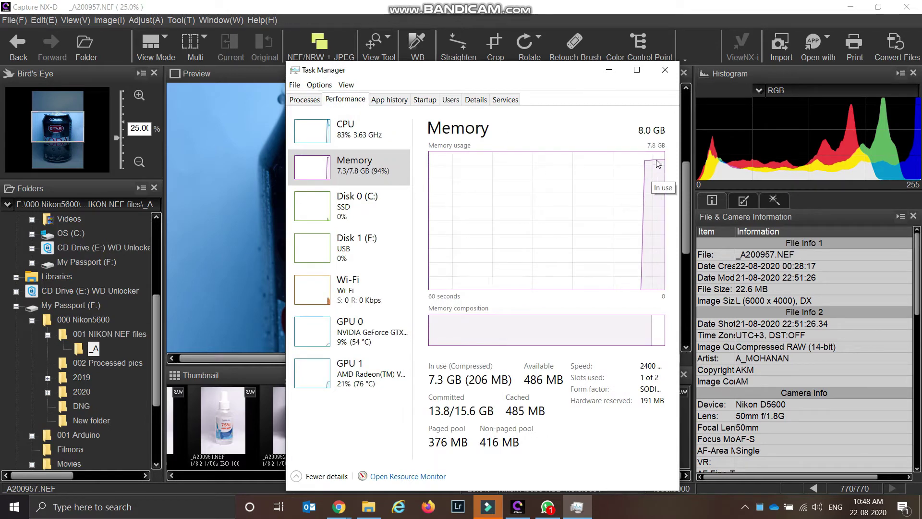
click(666, 70)
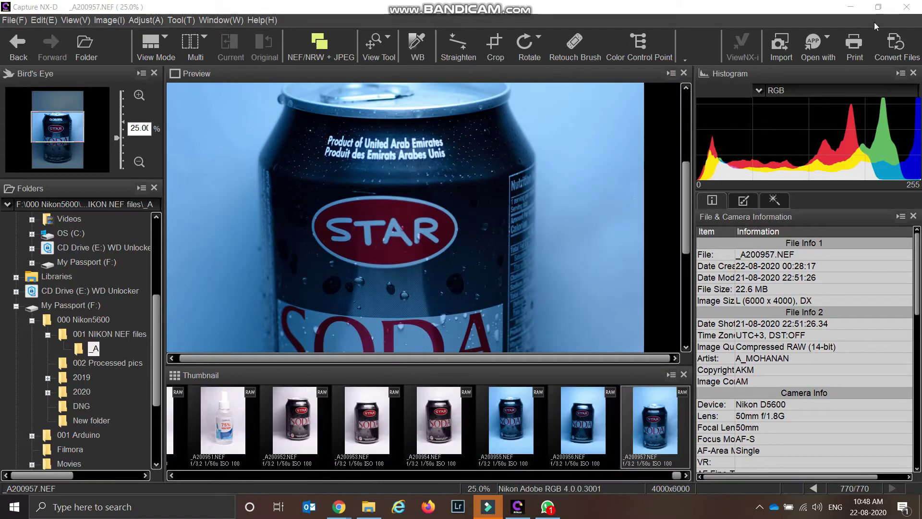
Step: Close Capture NX-D and check the memory usage again in Task Manager's performance view
click(905, 8)
right_click(617, 508)
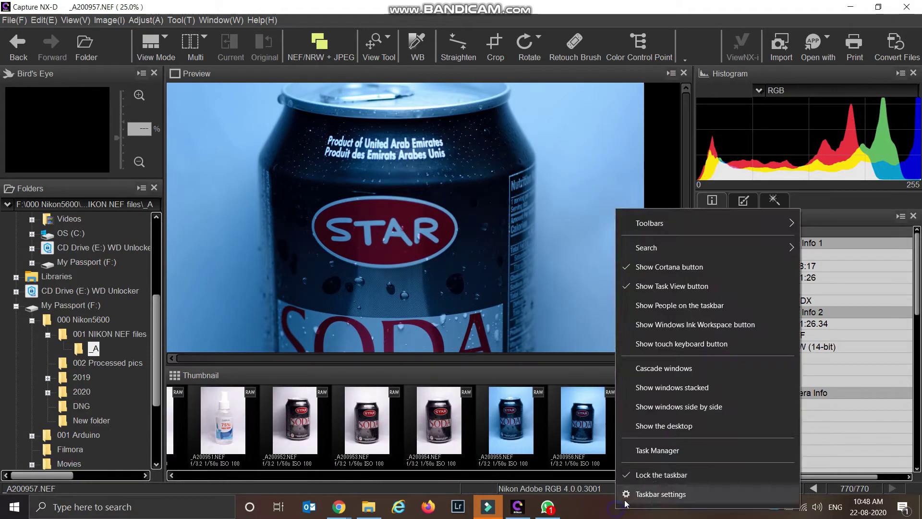
click(661, 449)
click(345, 100)
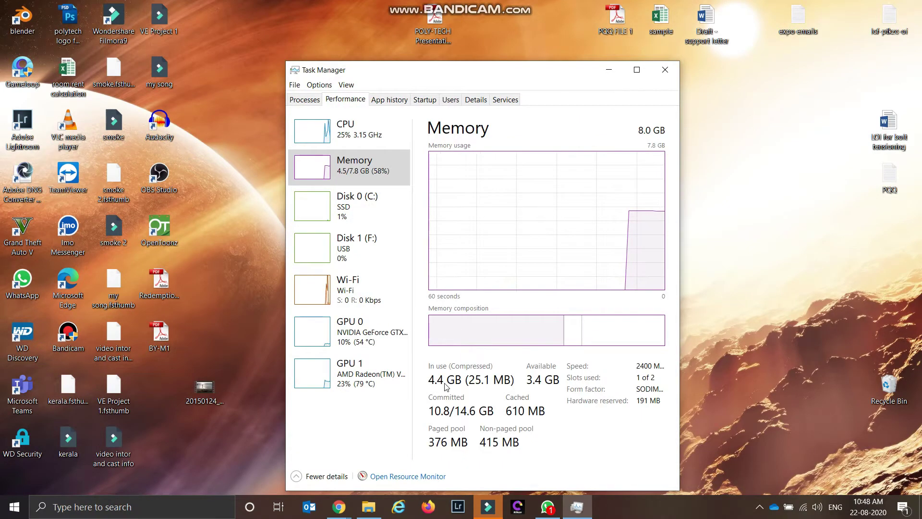
Step: End the Google Chrome task in Task Manager's process list and close Task Manager
click(304, 99)
click(373, 151)
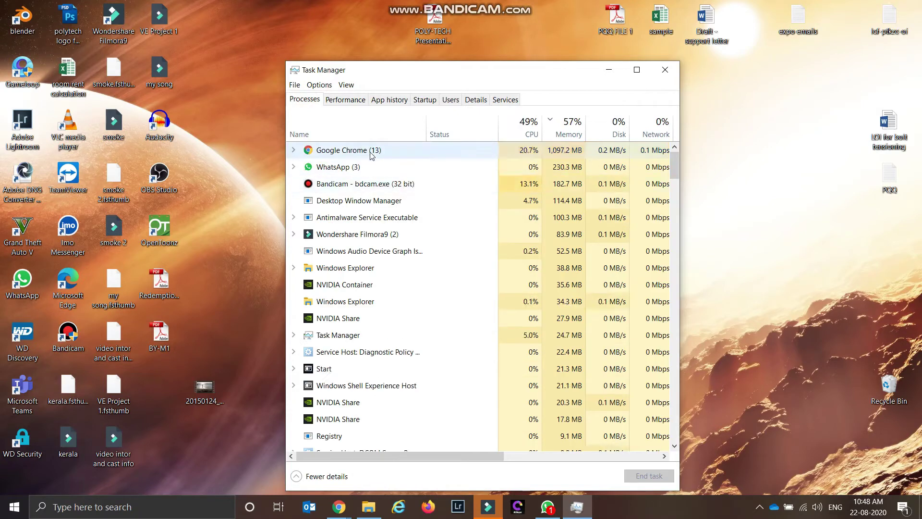
click(649, 475)
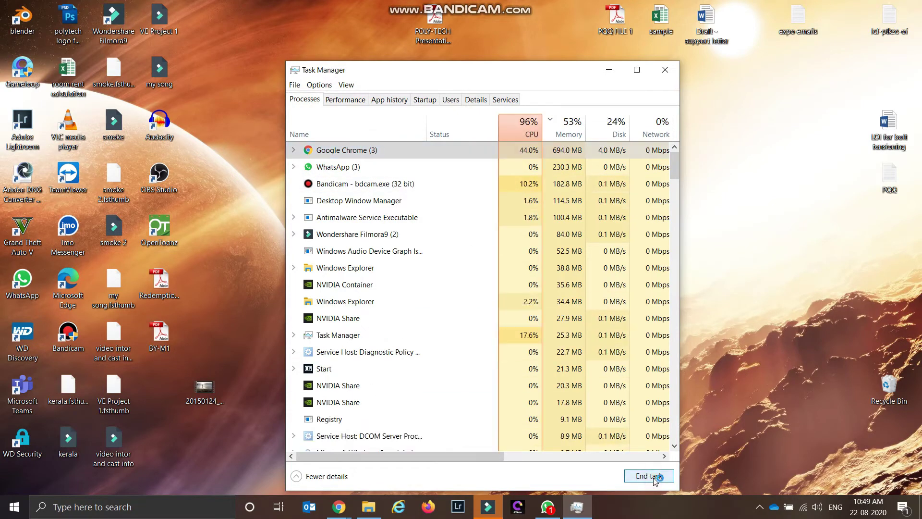
click(665, 69)
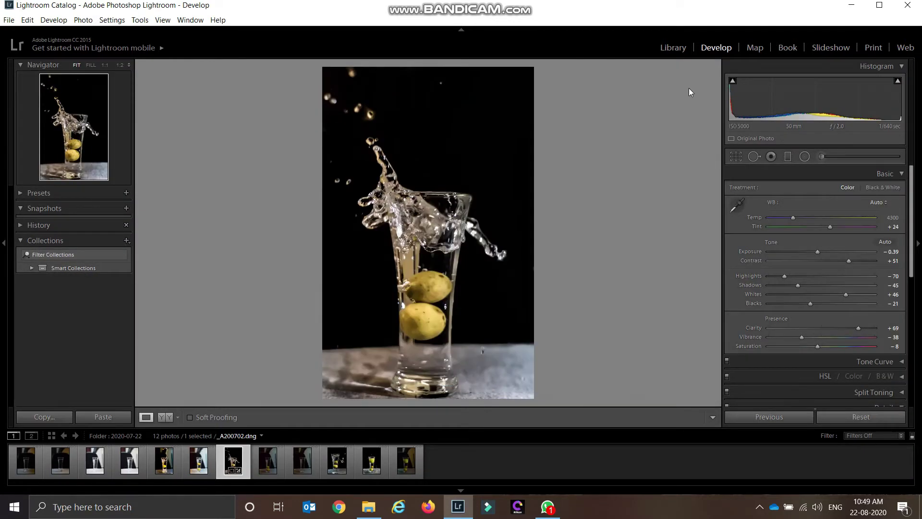
Step: Import all photos from the DNG folder under 000 Nikon5600 on My Passport (F:) into the Lightroom library, using Move
click(672, 48)
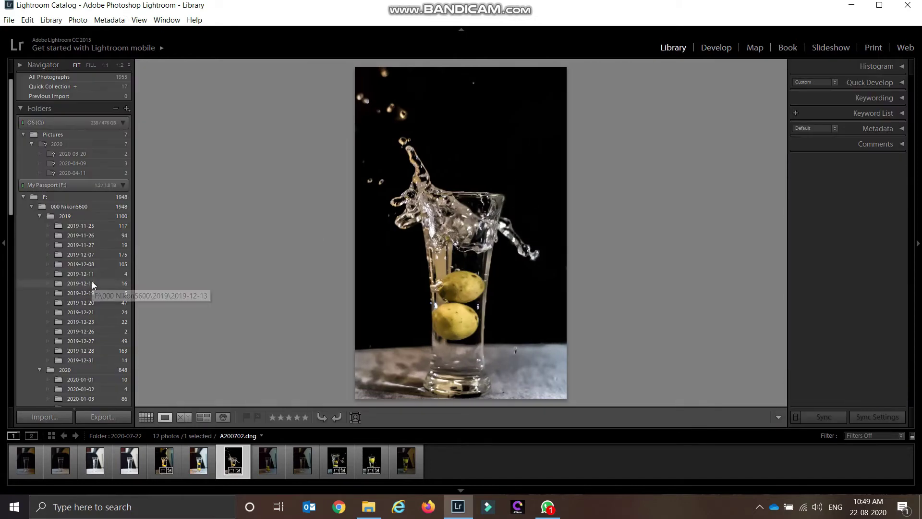
click(36, 418)
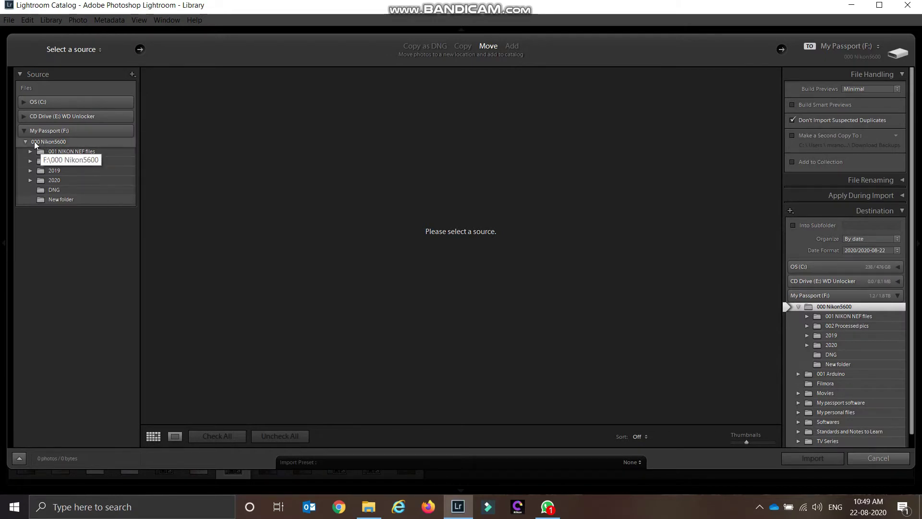
click(65, 191)
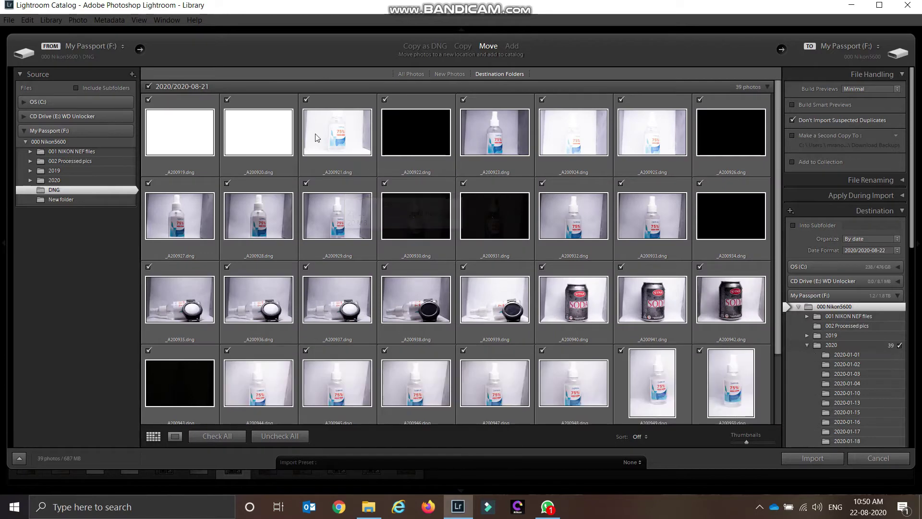
scroll(477, 261, down, 1)
scroll(475, 260, down, 3)
scroll(475, 257, up, 4)
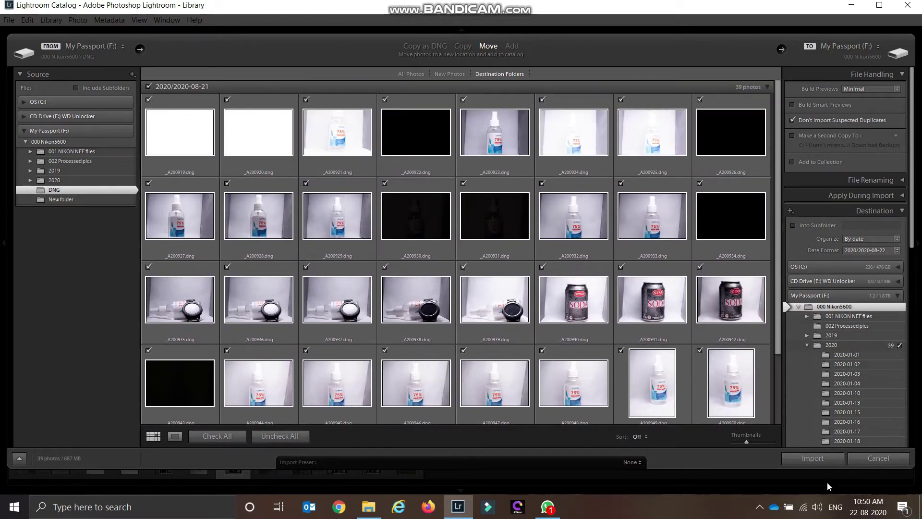
click(813, 458)
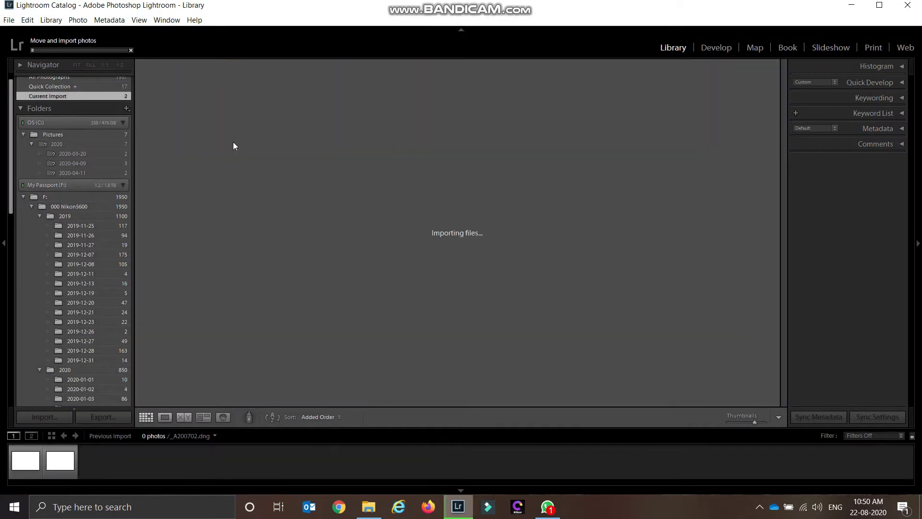
Step: Delete the two completely white photos, _A200919.dng and _A200920.dng, from disk
scroll(88, 341, down, 10)
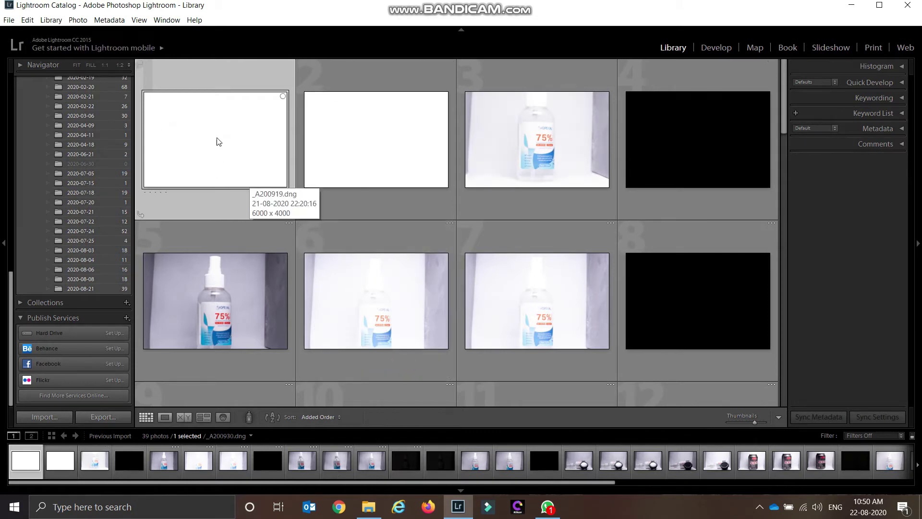
right_click(227, 116)
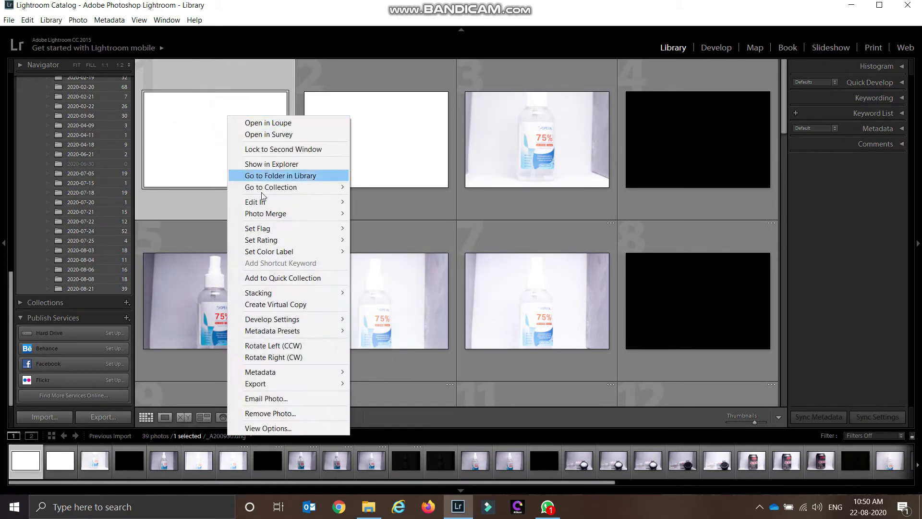
click(270, 413)
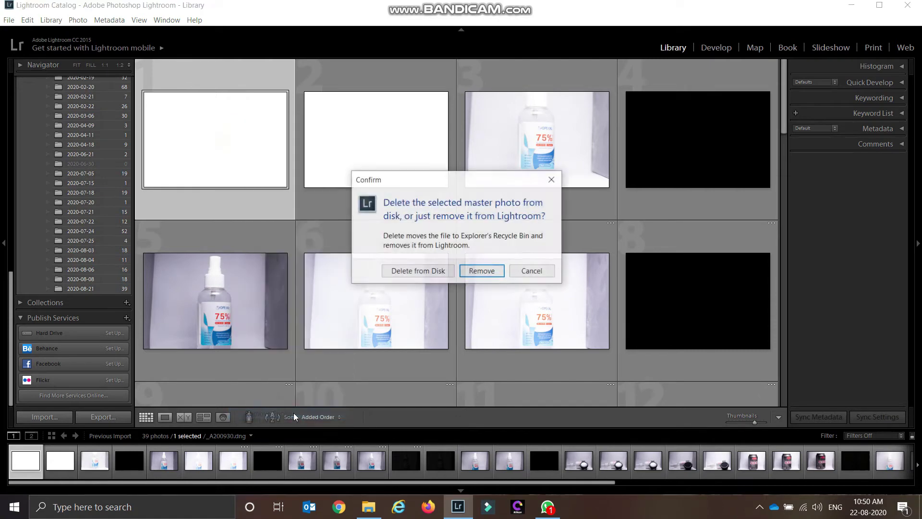
click(421, 272)
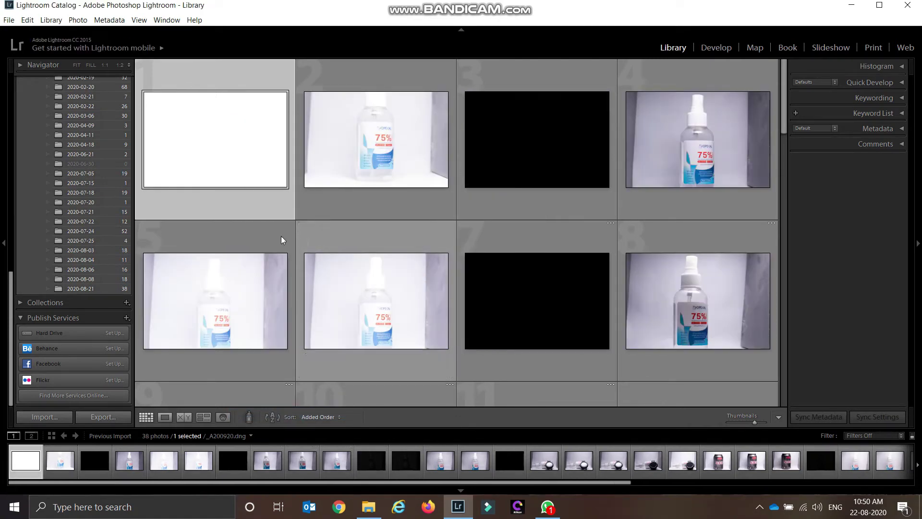
right_click(187, 139)
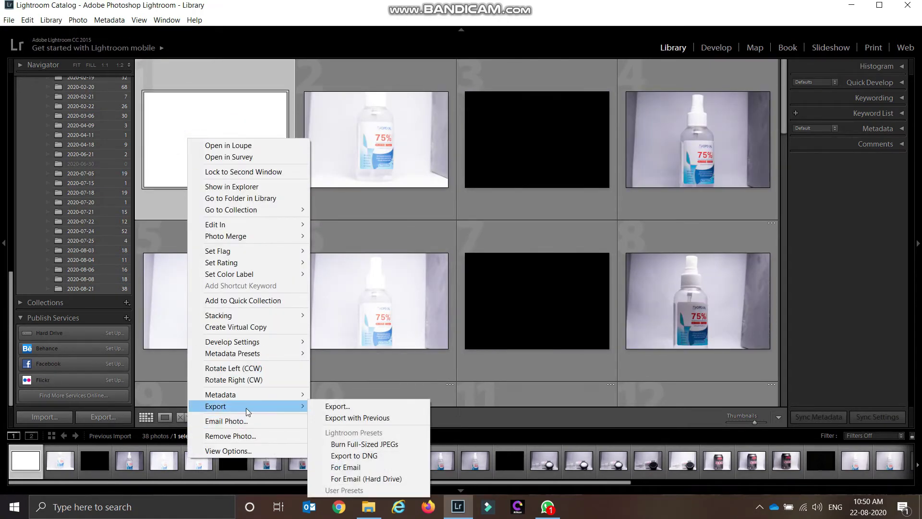
click(255, 437)
click(421, 269)
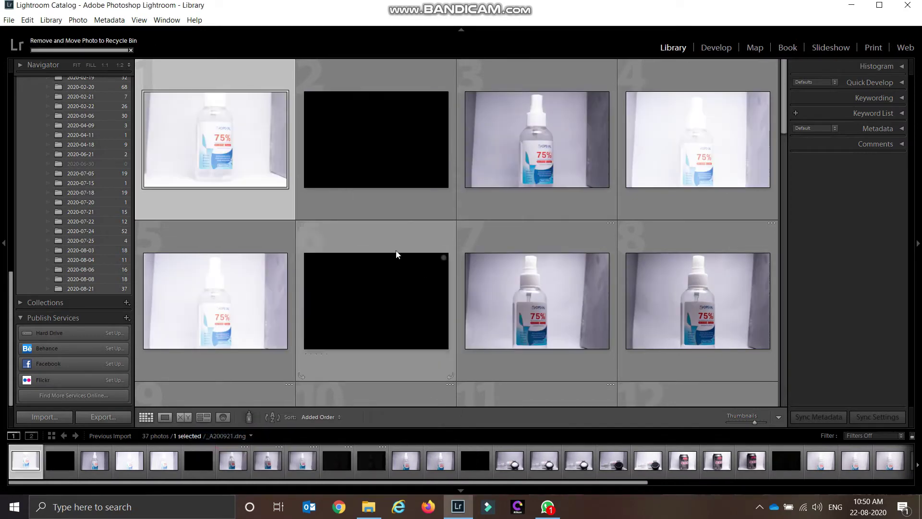
Step: View _A200921.dng in Loupe view and inspect the bottle's label up close
double_click(214, 143)
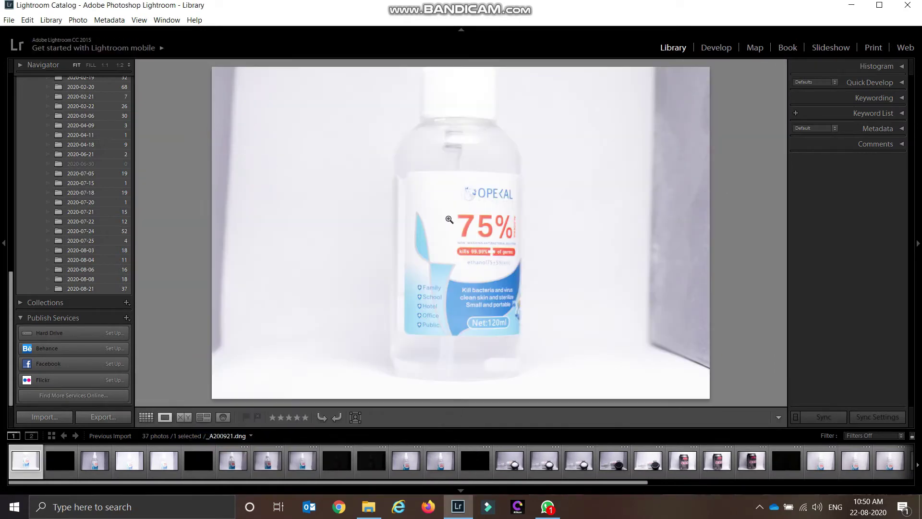
click(477, 196)
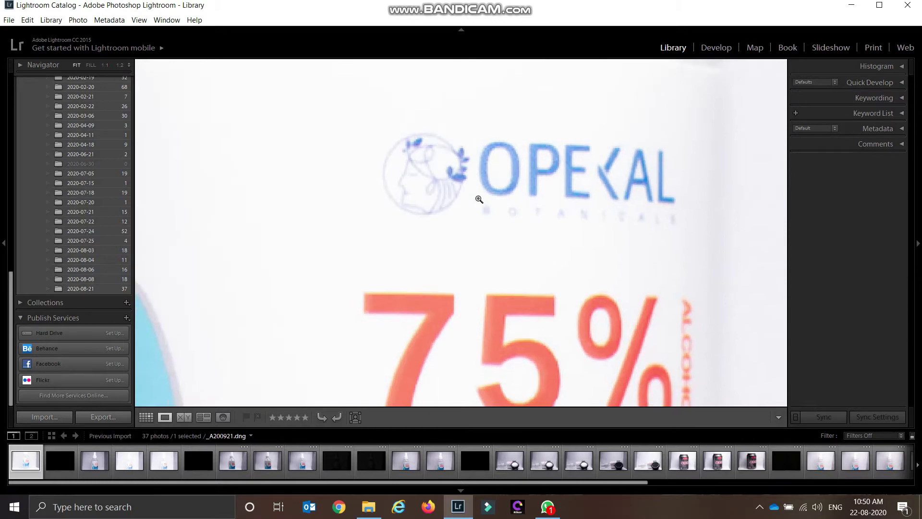
click(478, 201)
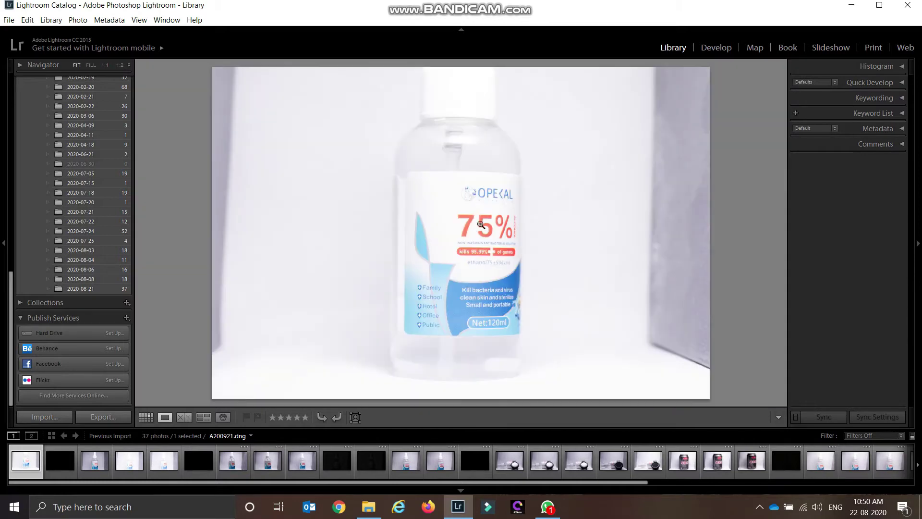
Step: Switch to the Develop module, view the black photo _A200922.dng and open _A200923.dng
click(715, 48)
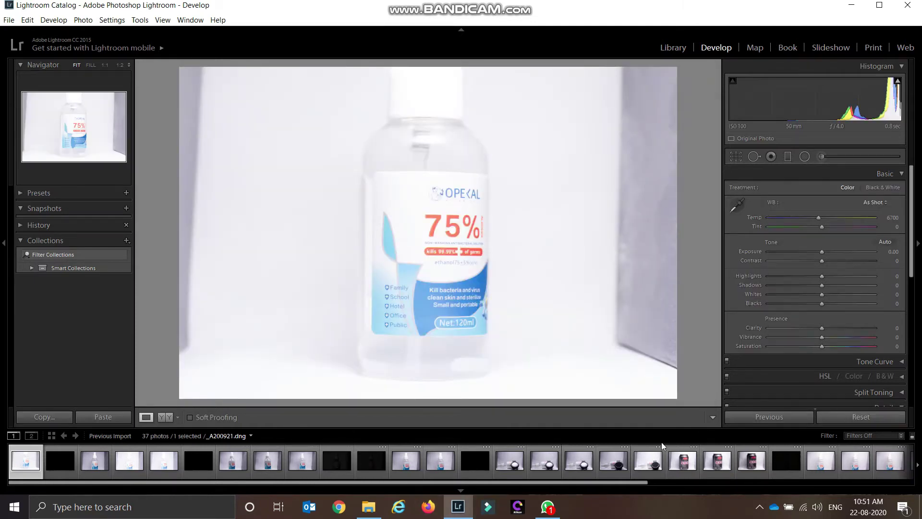
click(56, 468)
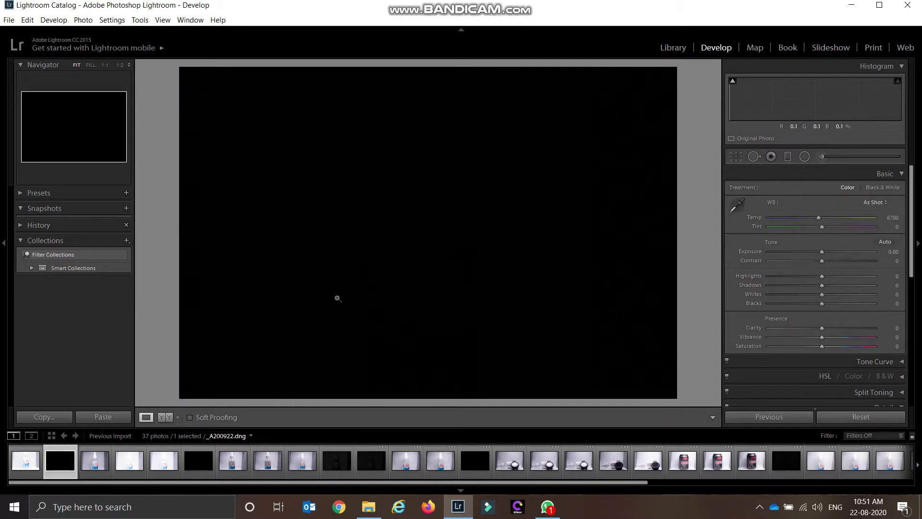
click(94, 461)
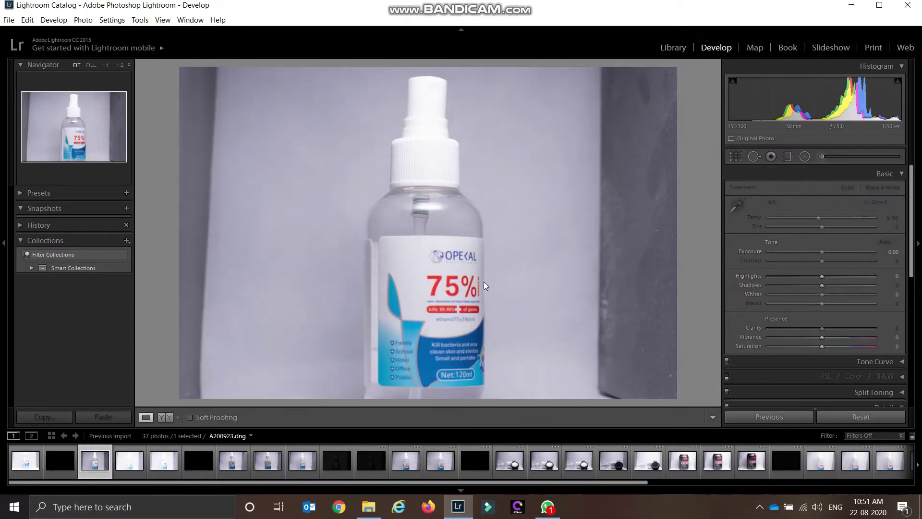
Step: Examine the bottle in _A200923.dng at 1:1, from the spray cap down to the label text, and return to the full view
click(450, 216)
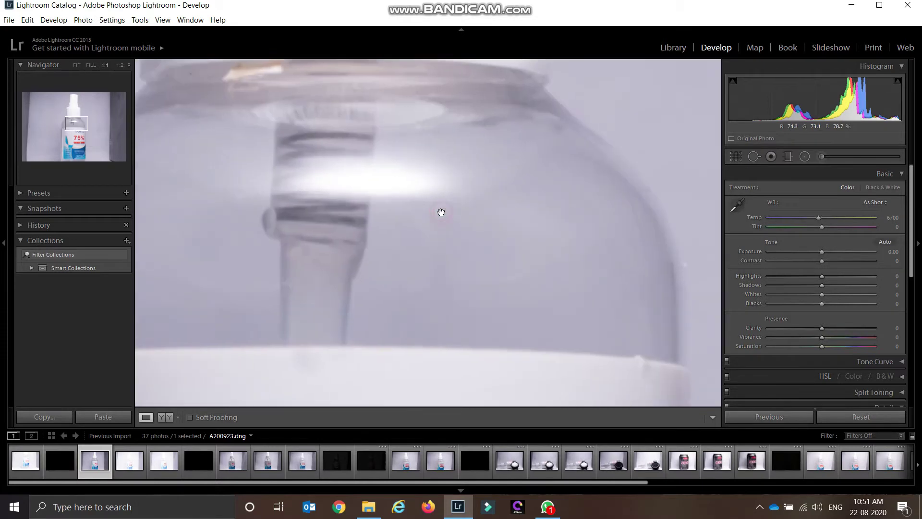
drag(331, 160, 424, 308)
mouse_move(428, 150)
mouse_down()
mouse_move(414, 378)
mouse_move(427, 171)
mouse_move(410, 373)
mouse_move(385, 313)
mouse_up()
drag(416, 374, 395, 156)
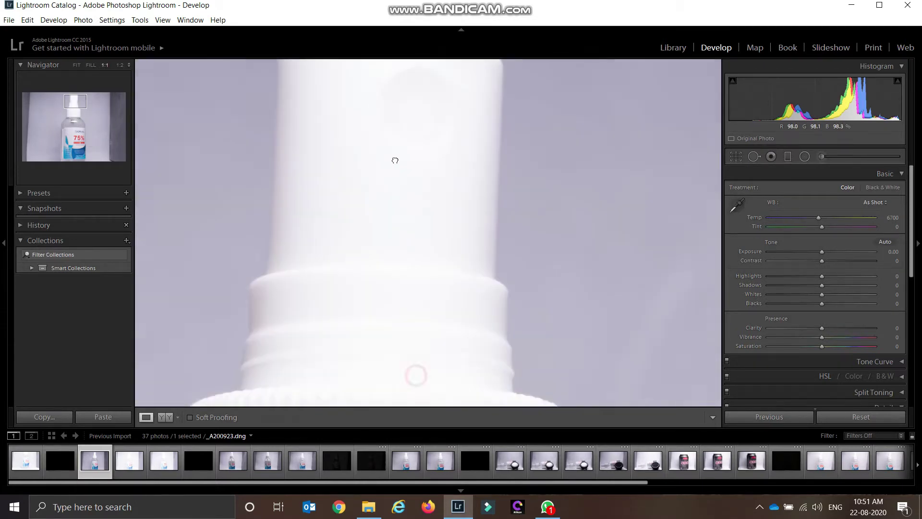
mouse_move(426, 311)
mouse_down()
mouse_move(440, 107)
mouse_move(432, 95)
mouse_up()
drag(449, 360, 399, 61)
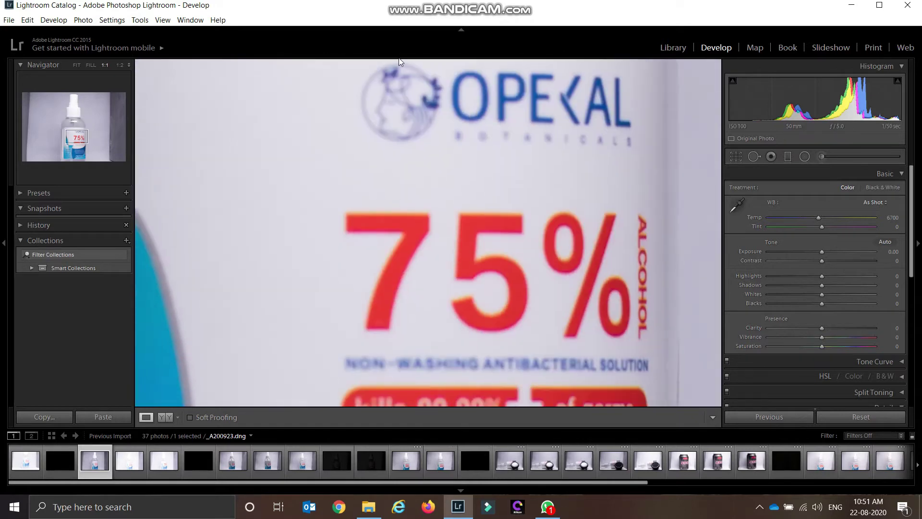
drag(492, 245, 468, 150)
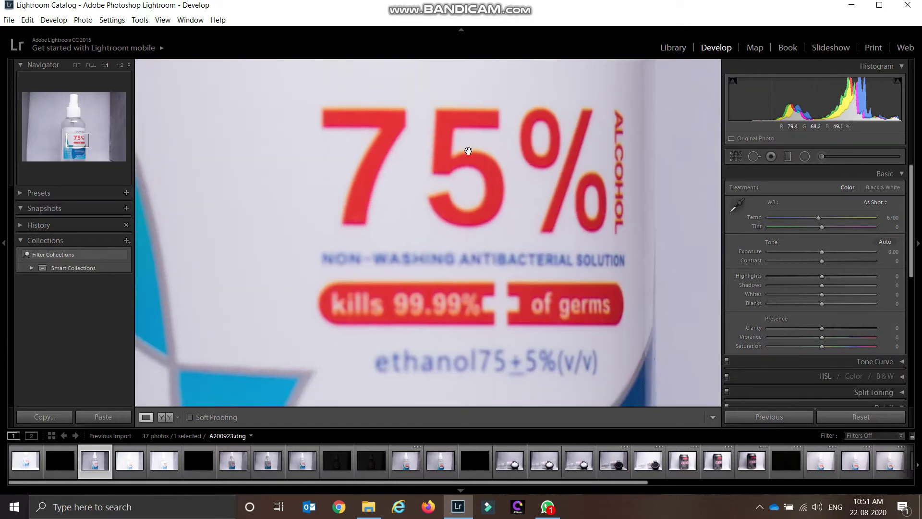
scroll(463, 334, down, 3)
click(463, 334)
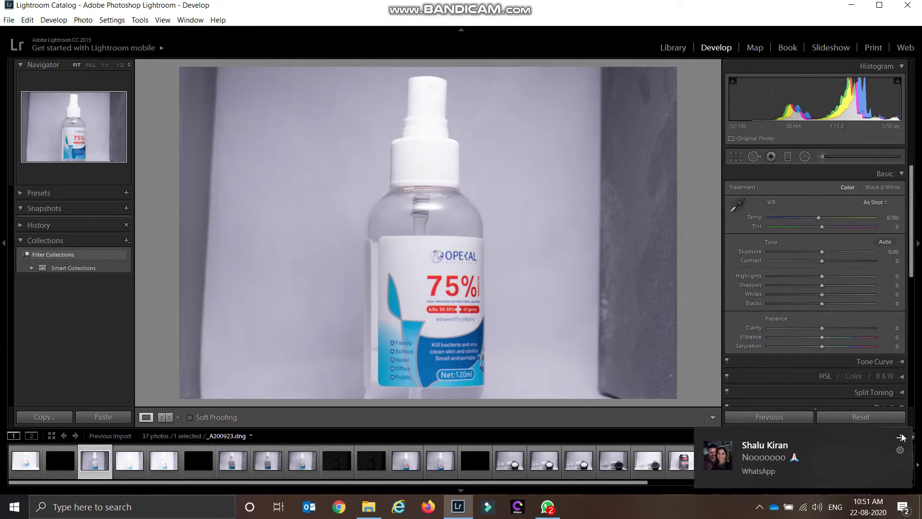
Step: Dismiss the incoming message notification and open _A200924.dng in Develop
click(902, 437)
click(129, 460)
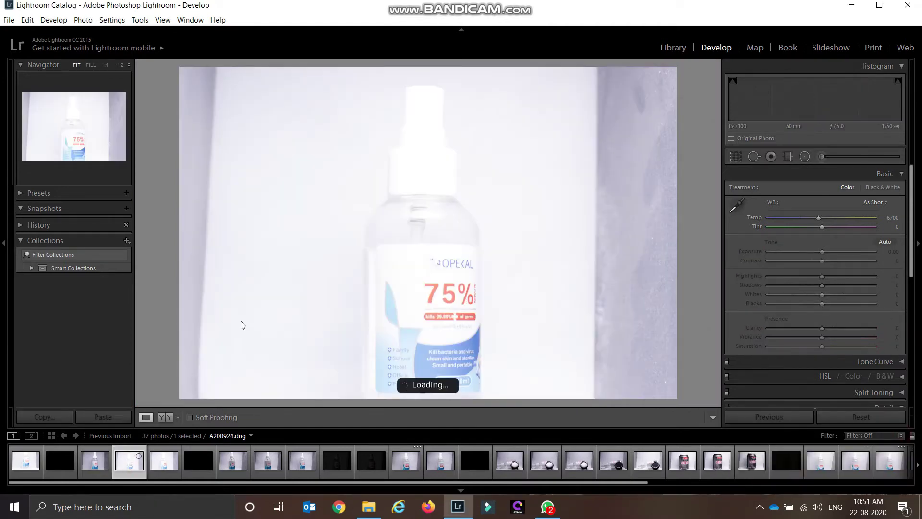
Step: Inspect the bottle's label in _A200924.dng at 1:1, return to the full view and open _A200925.dng
click(427, 249)
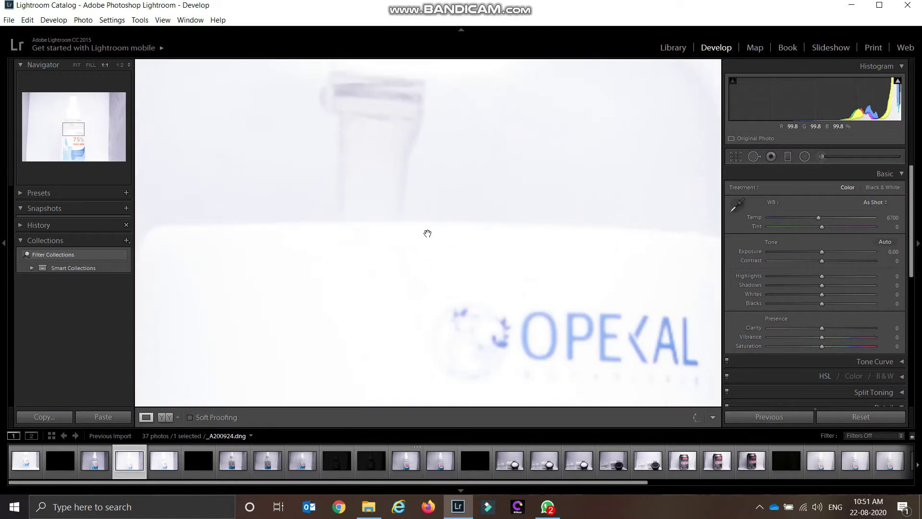
click(453, 276)
click(164, 460)
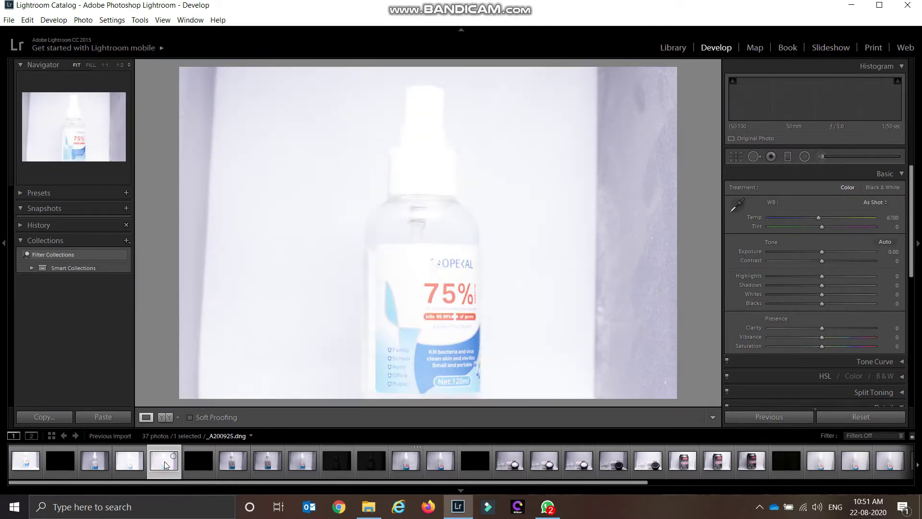
Step: Remove the black photo _A200926.dng from the catalog and move its file to the Recycle Bin
click(197, 462)
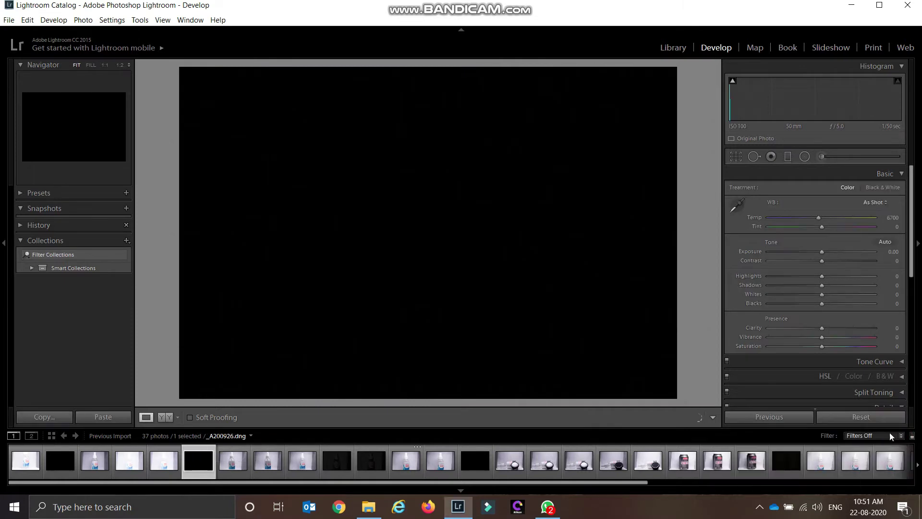
right_click(195, 473)
click(219, 447)
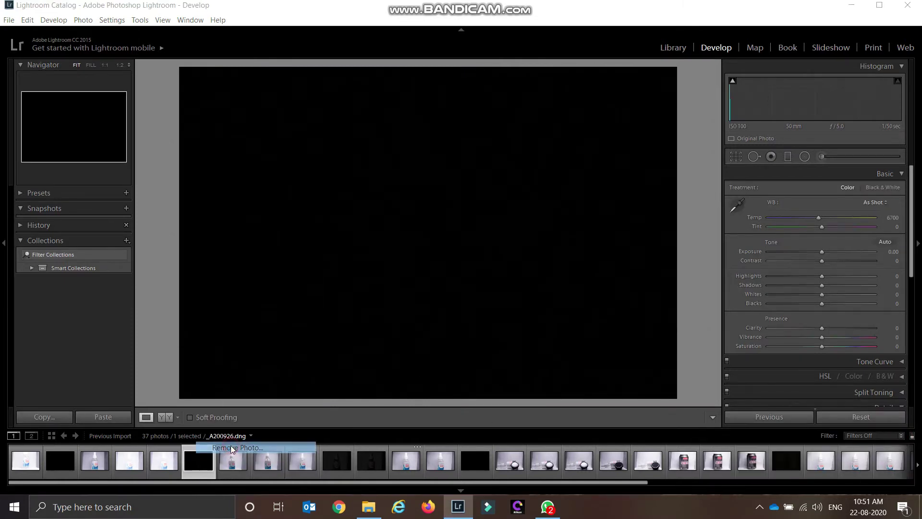
click(398, 267)
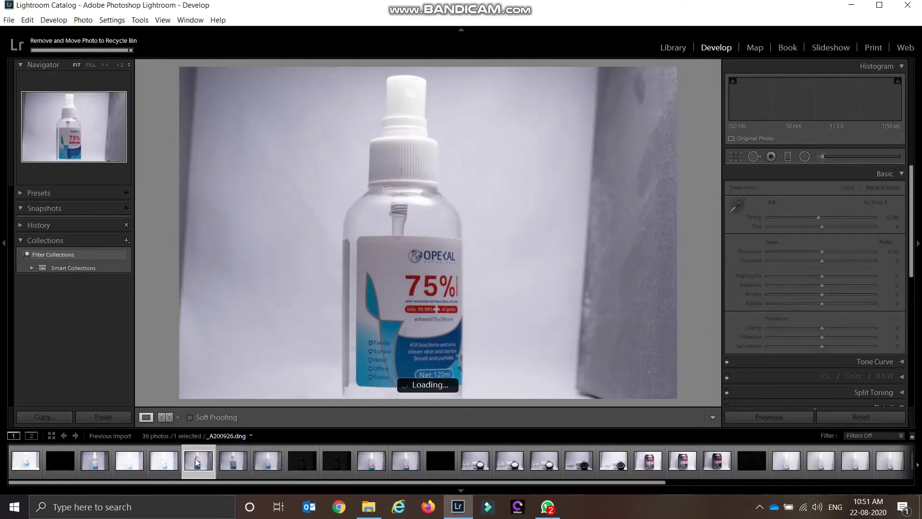
Step: Examine _A200927.dng at 1:1 from the bottle's label logo up to the ribbed cap and return to the full view
click(424, 252)
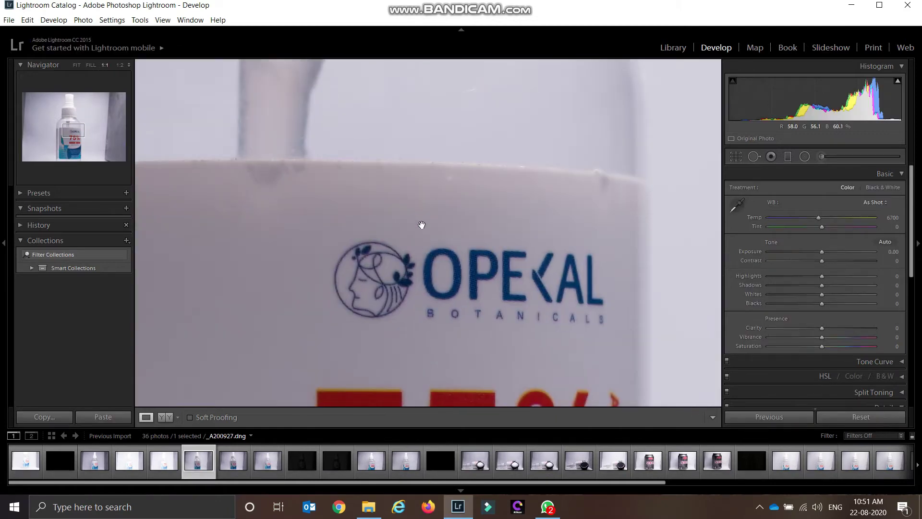
drag(439, 261, 389, 245)
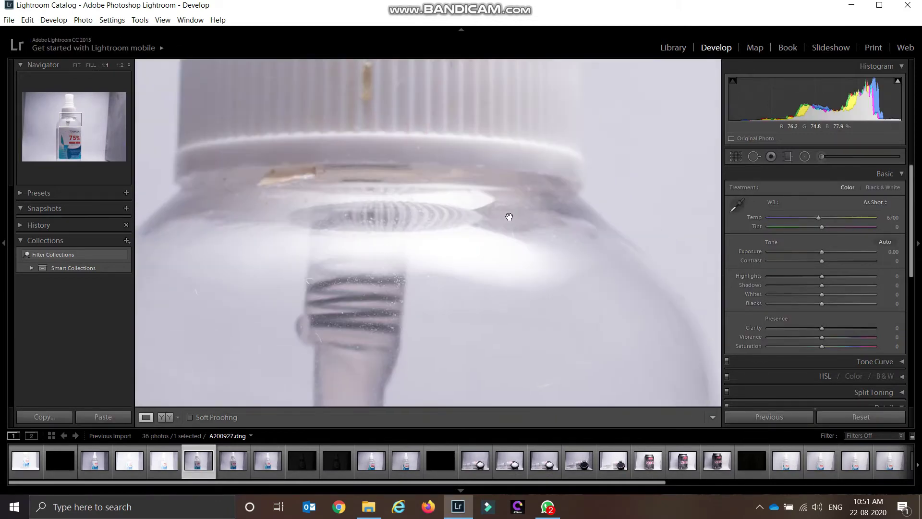
drag(405, 116, 443, 309)
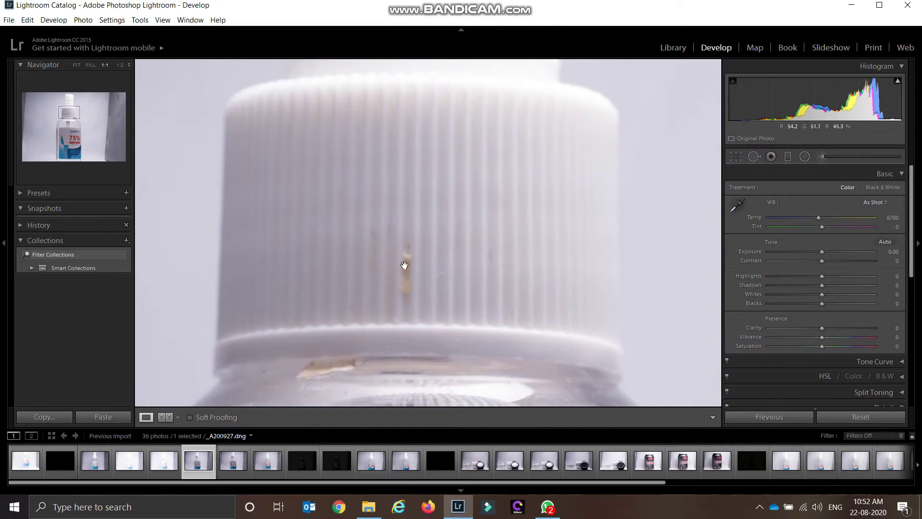
mouse_move(371, 228)
mouse_down()
mouse_move(446, 212)
mouse_move(474, 272)
mouse_move(454, 283)
mouse_up()
click(455, 284)
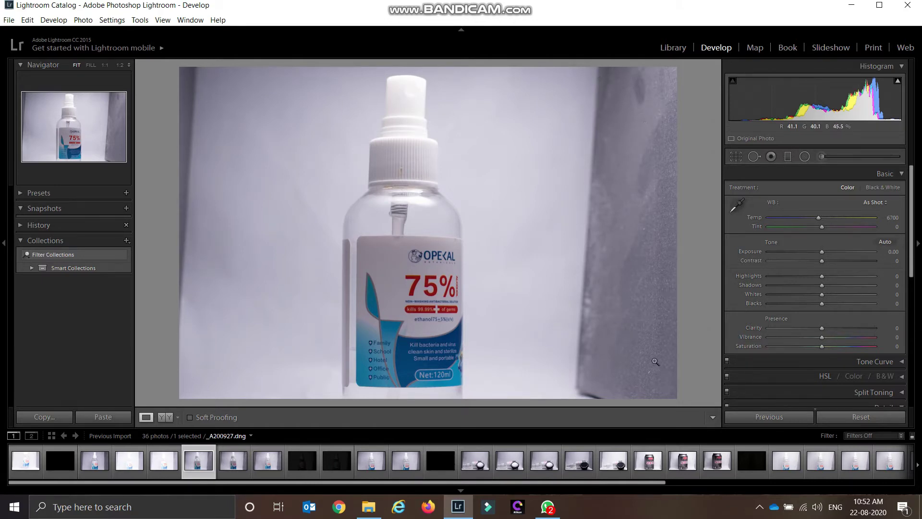
Step: View _A200928.dng and the bottle shot after it, and check the label of _A200932.dng at 1:1
click(234, 469)
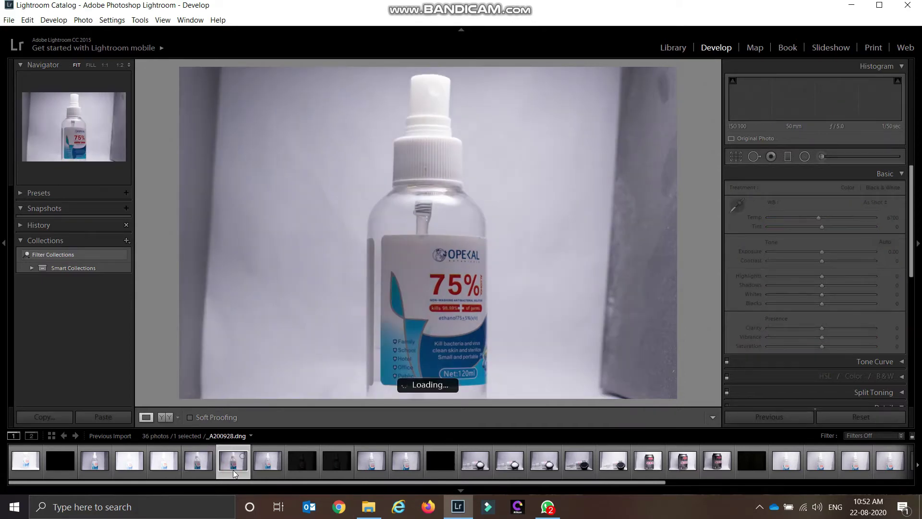
click(263, 473)
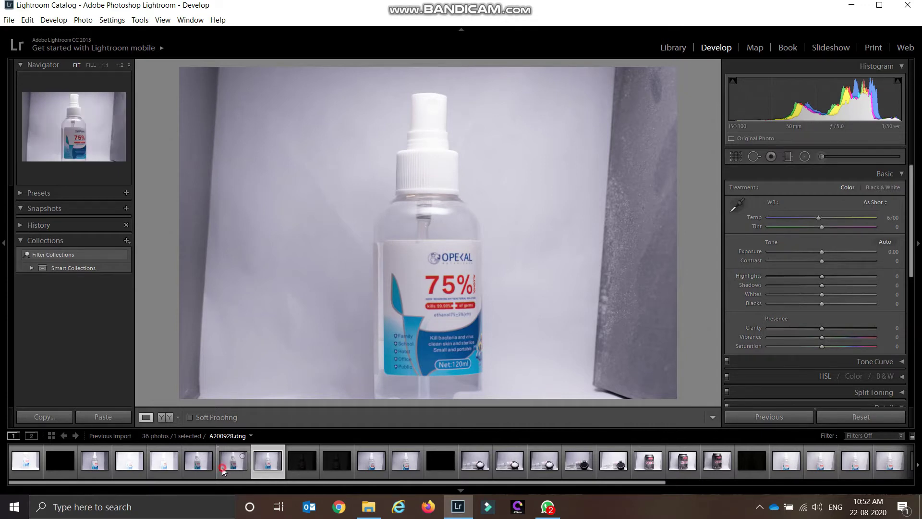
click(438, 236)
scroll(473, 174, up, 10)
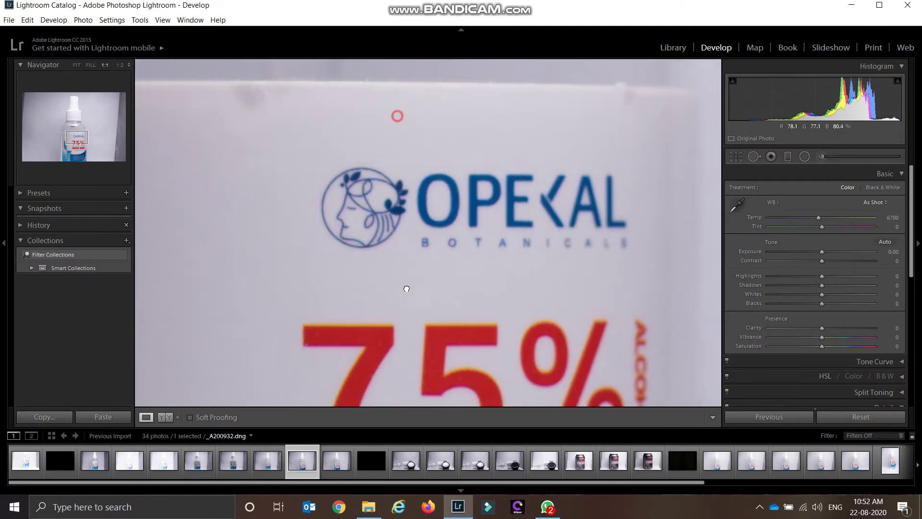
click(396, 159)
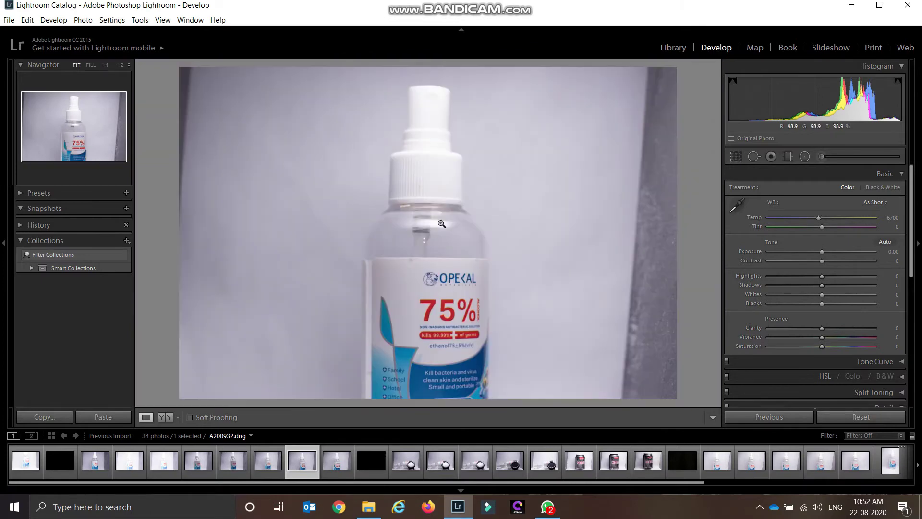
Step: Open the watch photo _A200935.dng, examine the watch's bezel and dial at 1:1, and return to the full view
click(337, 462)
click(404, 469)
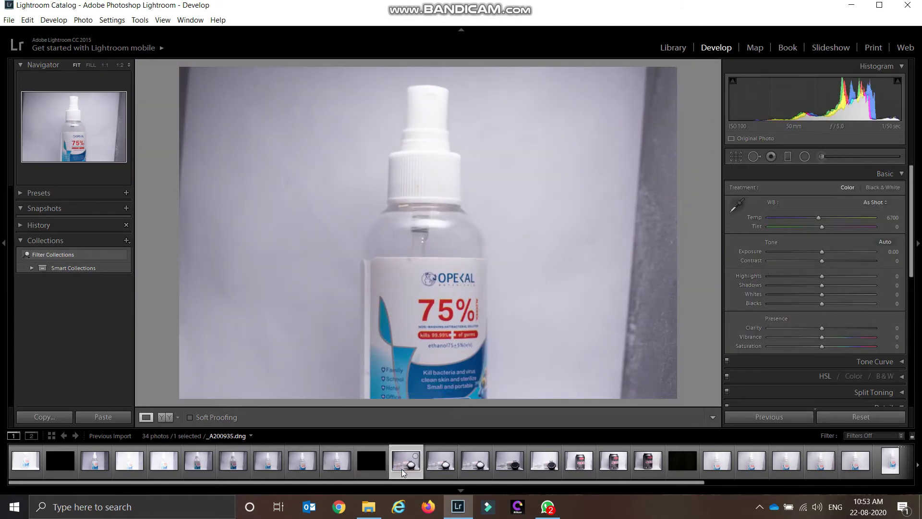
click(560, 227)
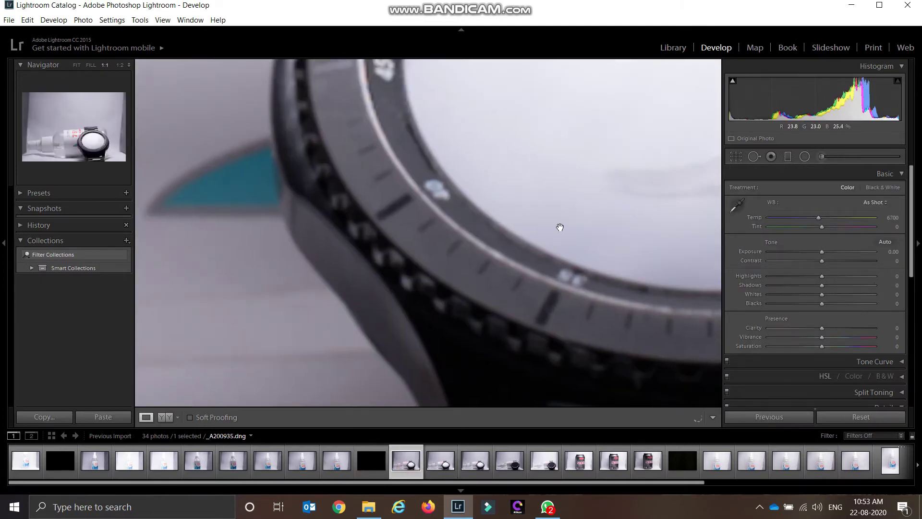
drag(541, 191, 383, 400)
drag(534, 208, 507, 379)
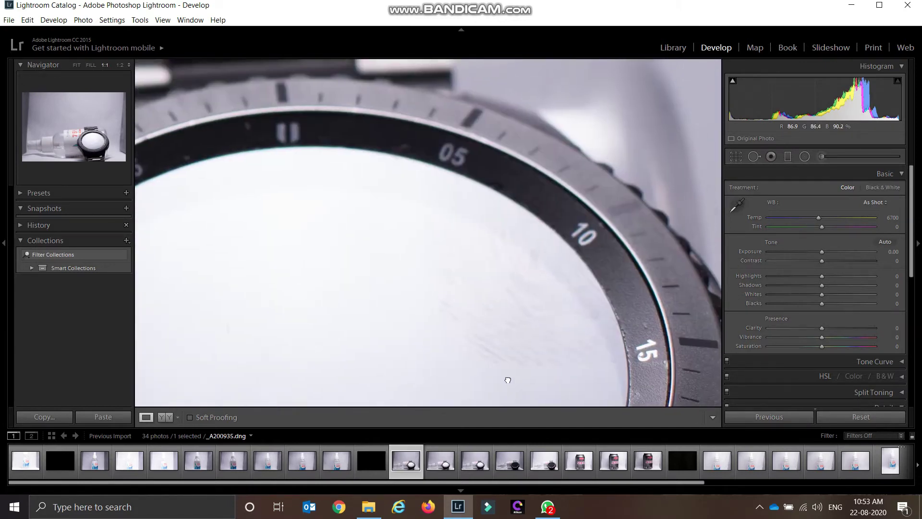
drag(409, 291, 511, 185)
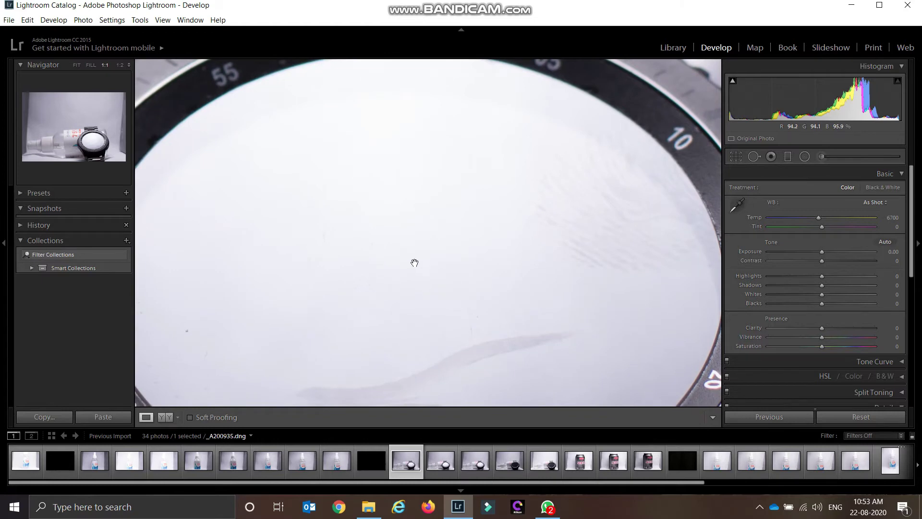
click(414, 262)
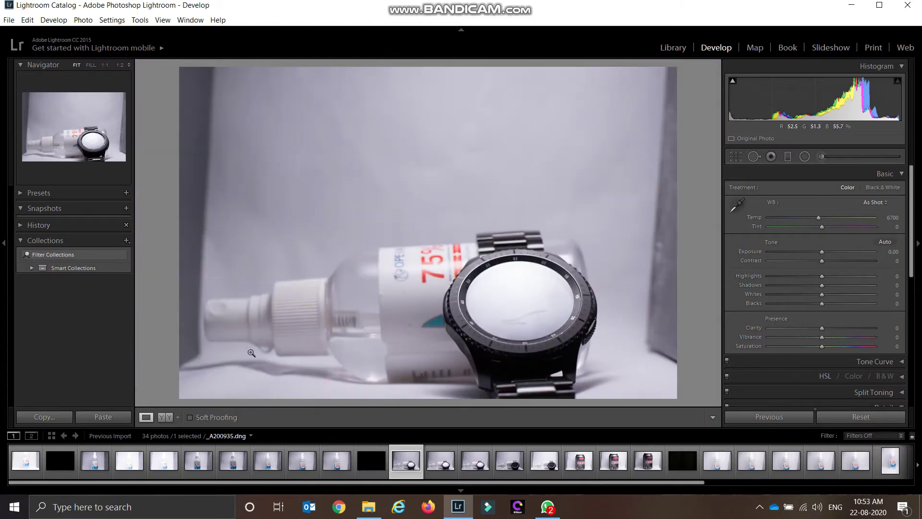
Step: Review the remaining watch photos from _A200936.dng to _A200939.dng in full view
click(440, 460)
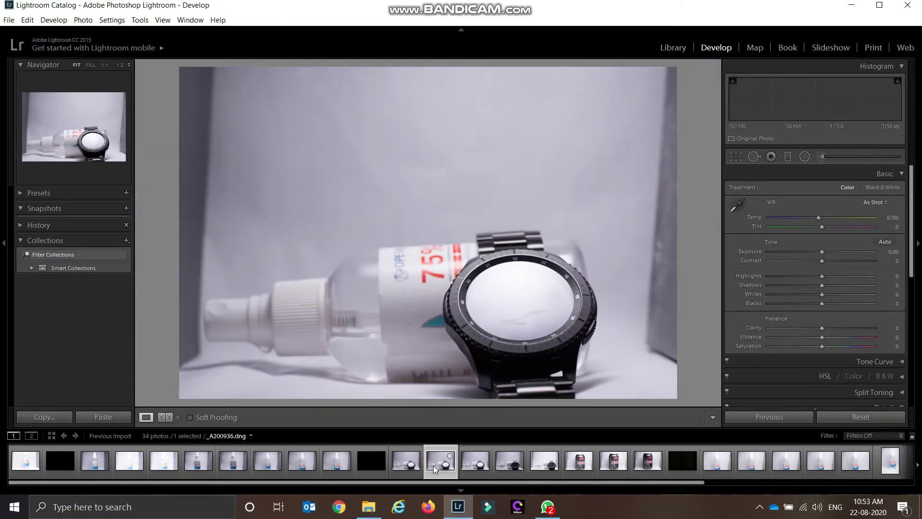
click(474, 463)
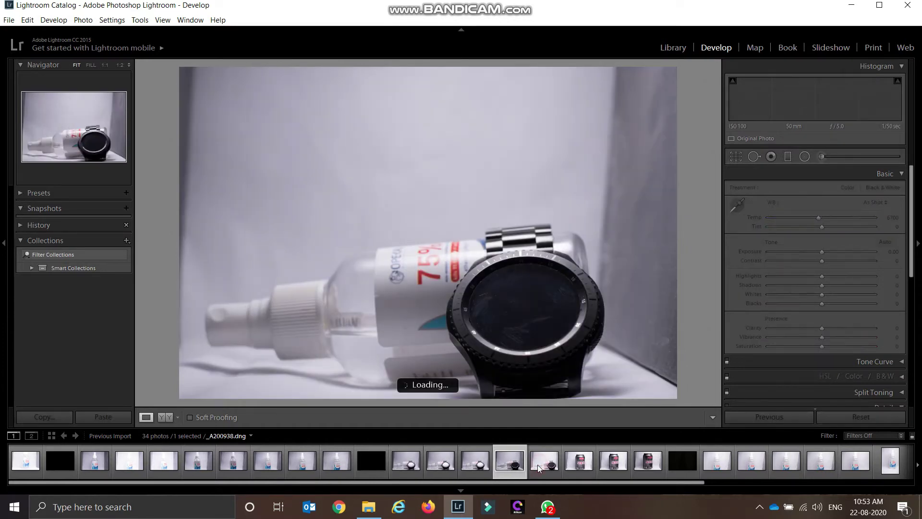
click(538, 465)
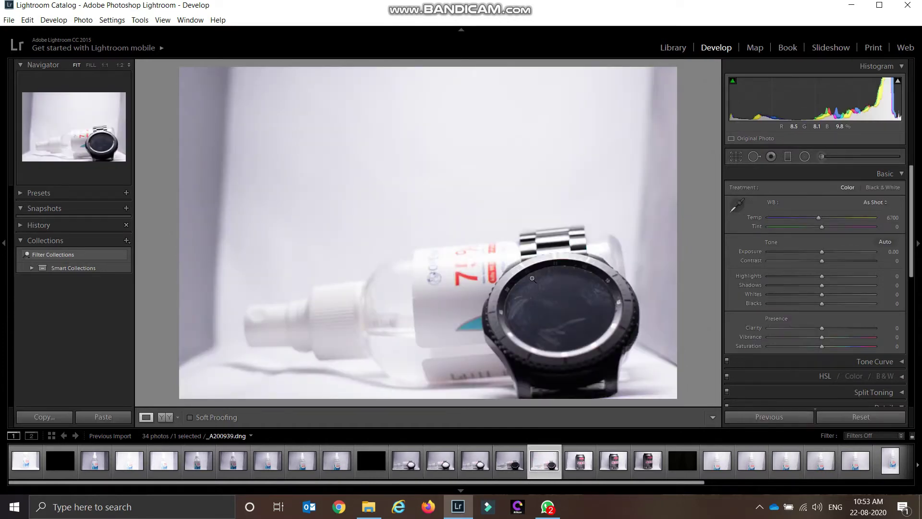
Step: Open the soda can photo _A200940.dng and examine the can's STAR logo and upper part up close
click(577, 467)
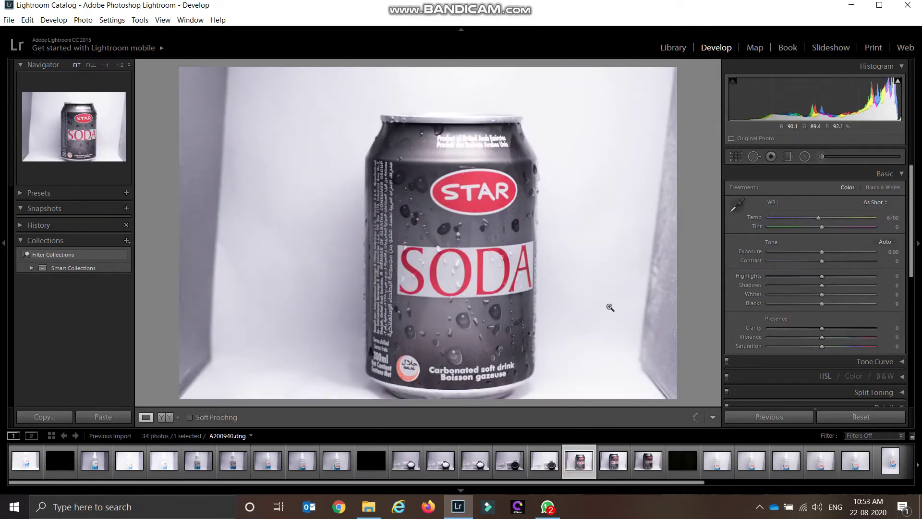
click(484, 202)
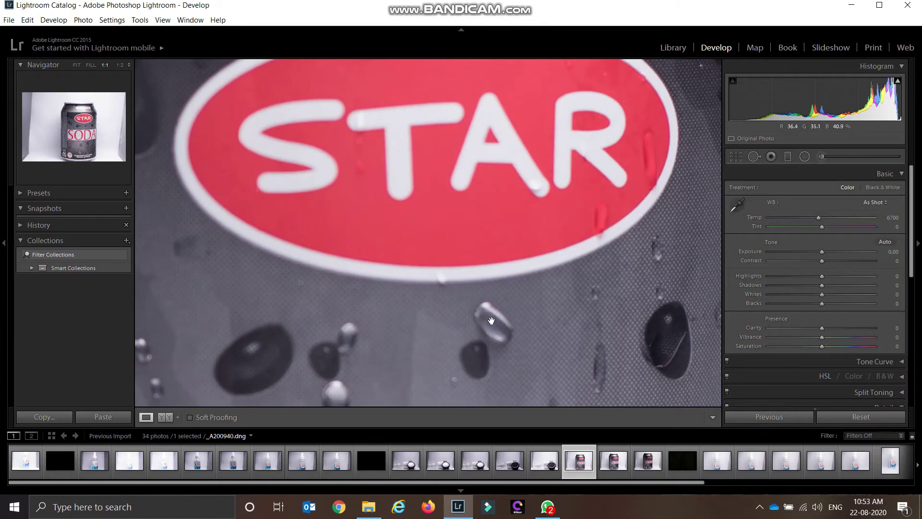
click(457, 219)
click(456, 186)
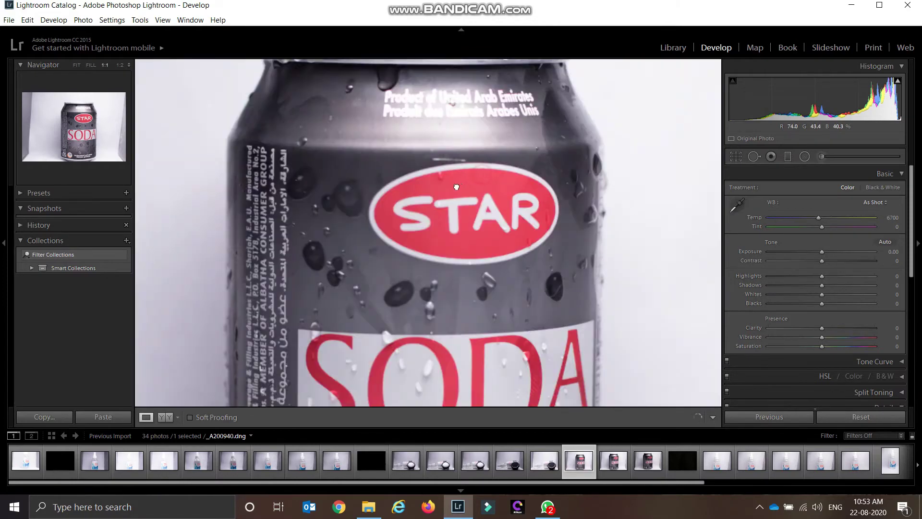
click(458, 187)
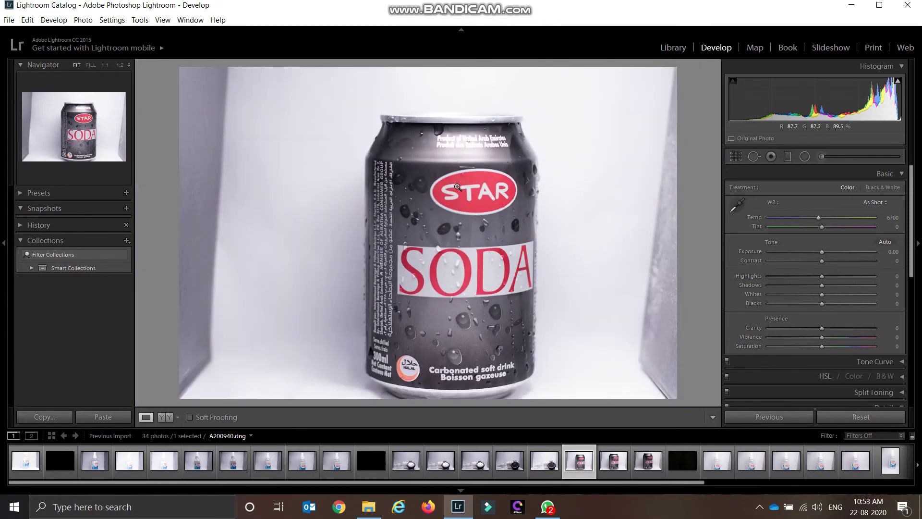
click(420, 136)
drag(299, 225, 423, 288)
click(423, 288)
Step: Review the can photos _A200941.dng and _A200942.dng and the bottle photos from _A200944.dng through _A200949.dng
key(Right)
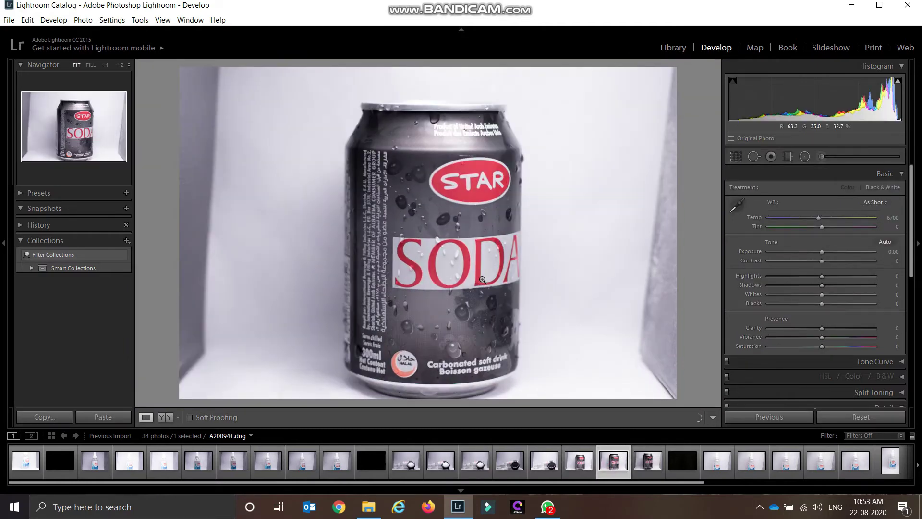
key(Right)
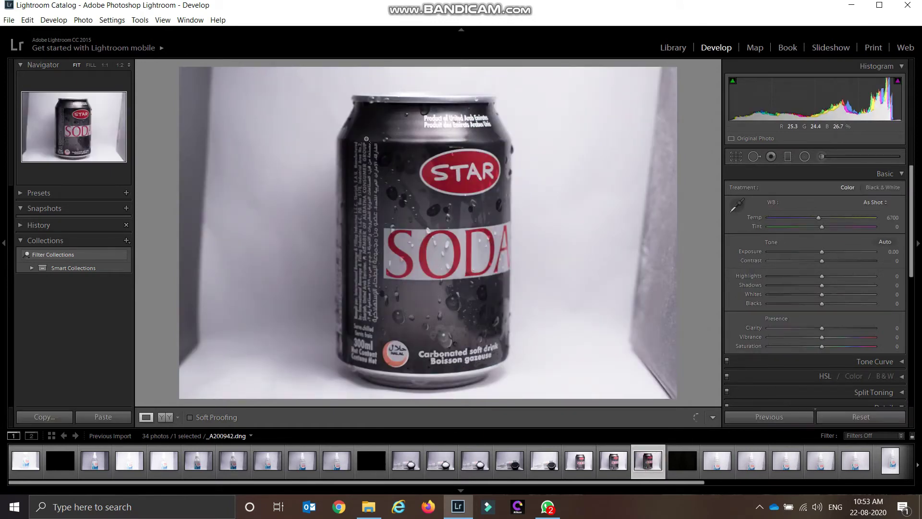
click(713, 462)
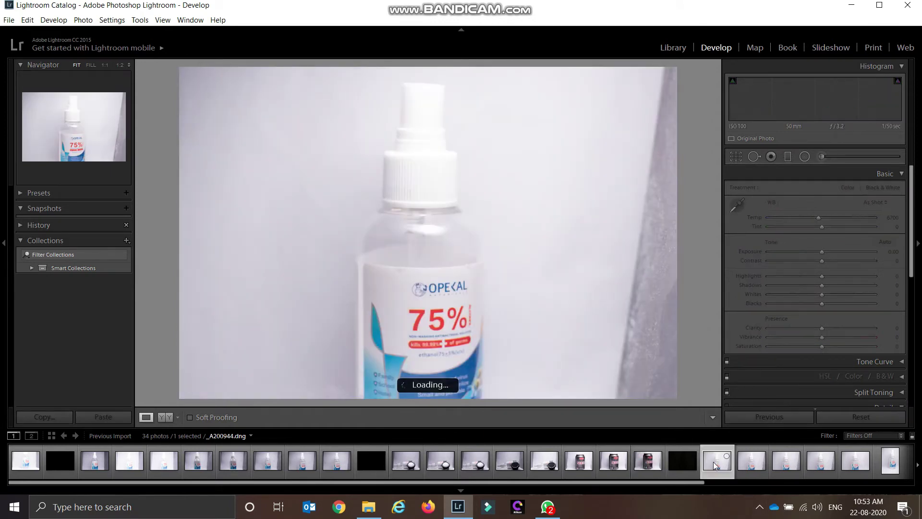
click(748, 464)
key(Right)
key(Right)
key(Right)
key(Right)
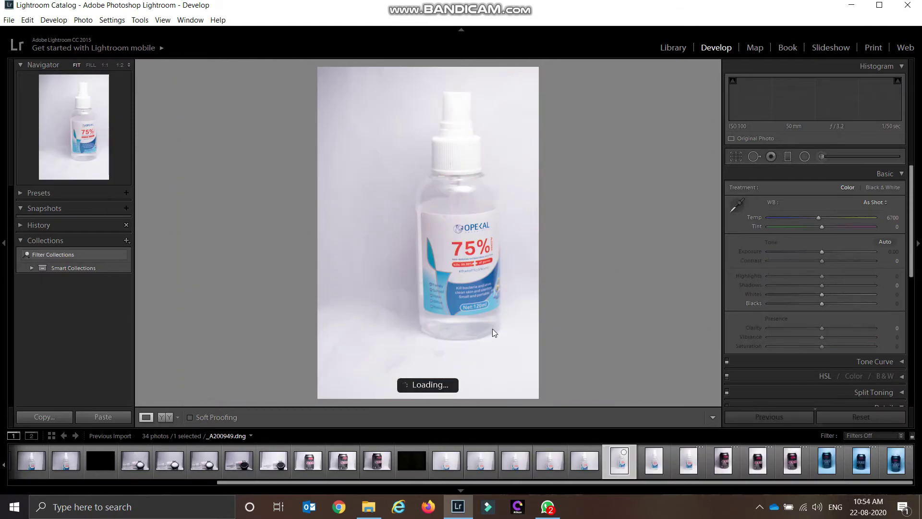
Step: Inspect the label logo of the portrait bottle photo _A200949.dng at 1:1 and return to the full view
click(465, 230)
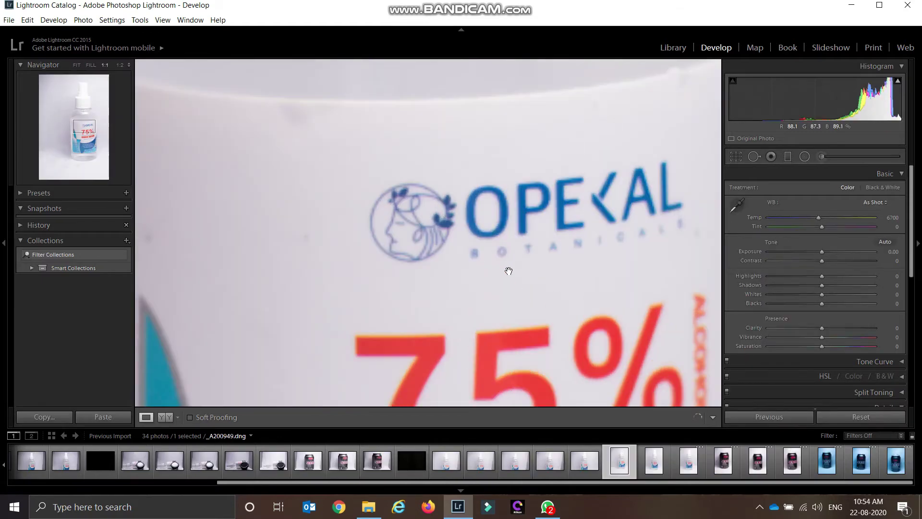
click(420, 210)
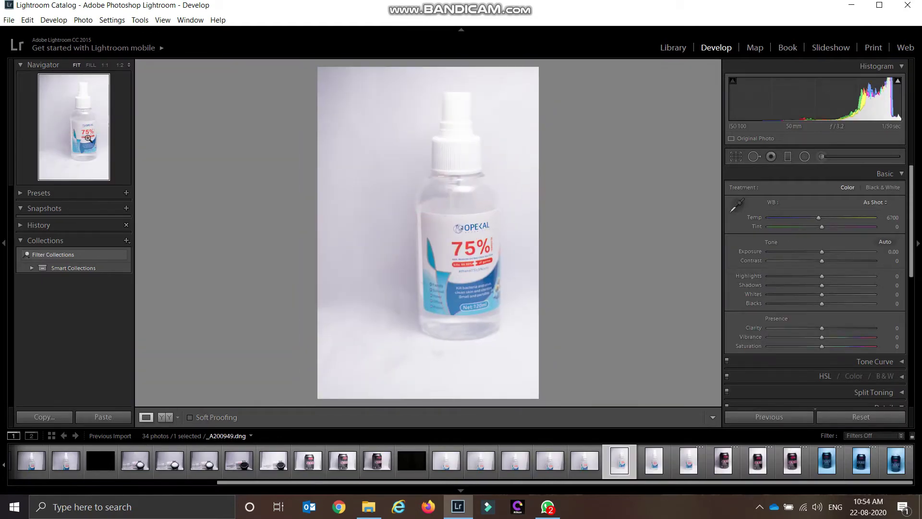
click(458, 228)
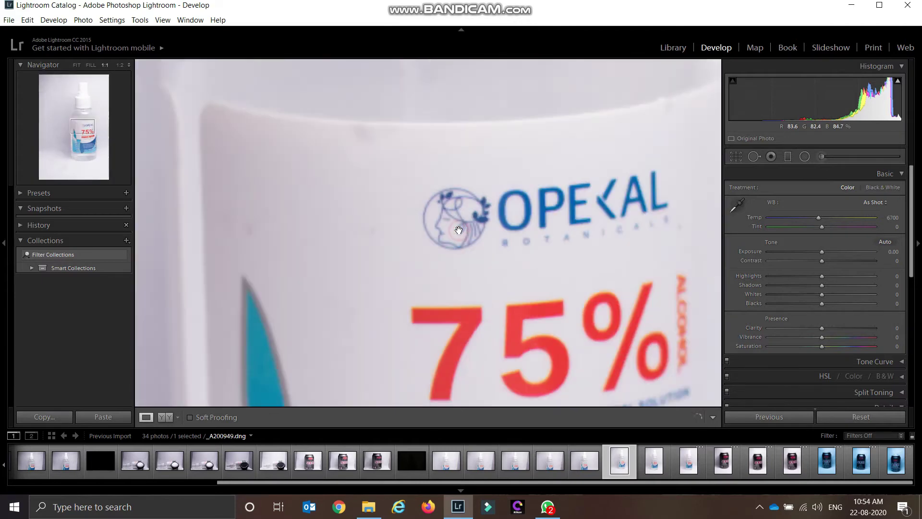
click(459, 230)
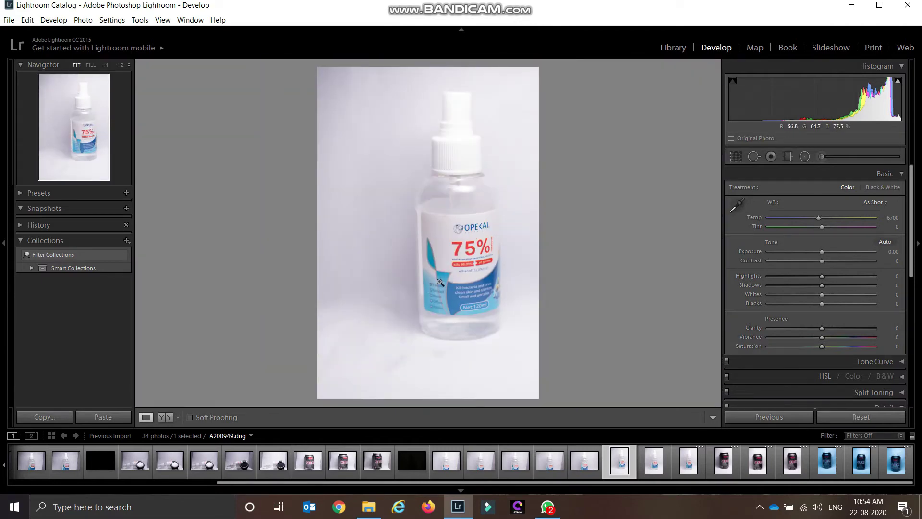
Step: Open _A200950.dng, inspect the bottle's label and cap up close, and open _A200951.dng
key(Right)
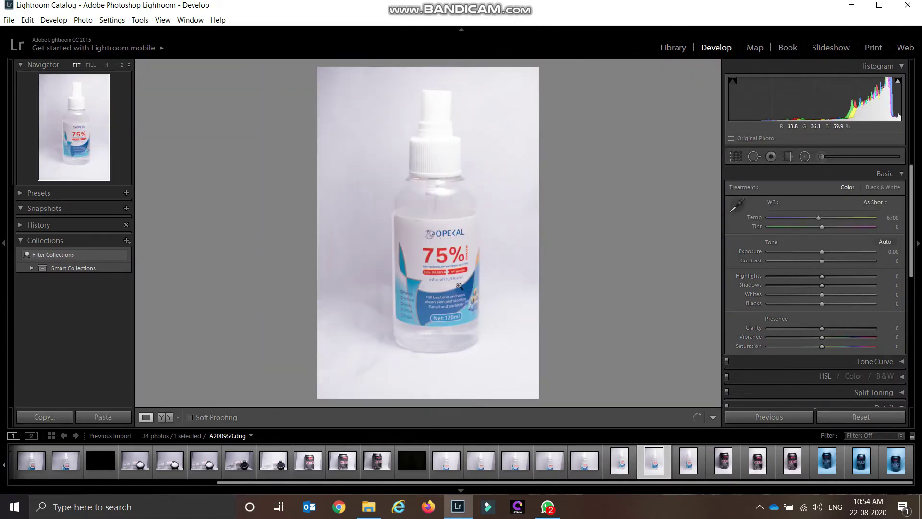
click(441, 246)
click(445, 235)
click(453, 157)
click(441, 149)
click(685, 468)
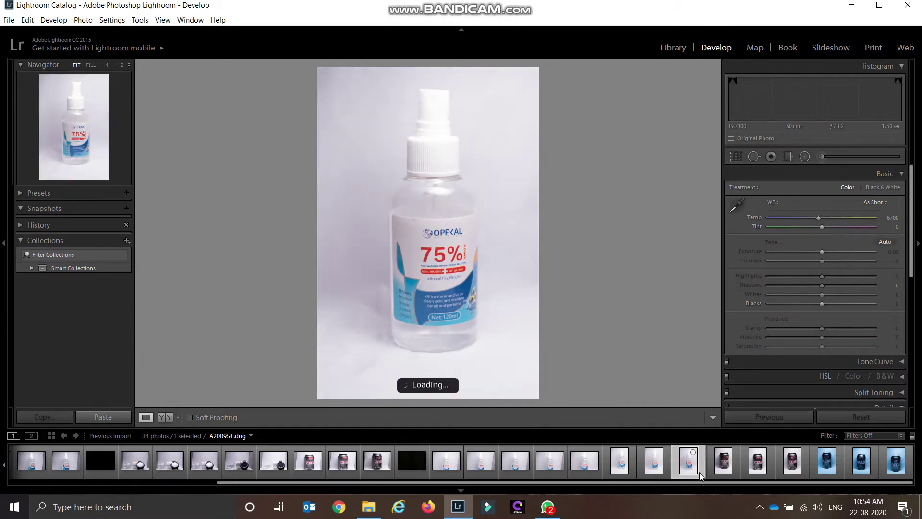
Step: Check the label logo of the bottle photo _A200951.dng up close and open the can photo _A200952.dng
click(449, 224)
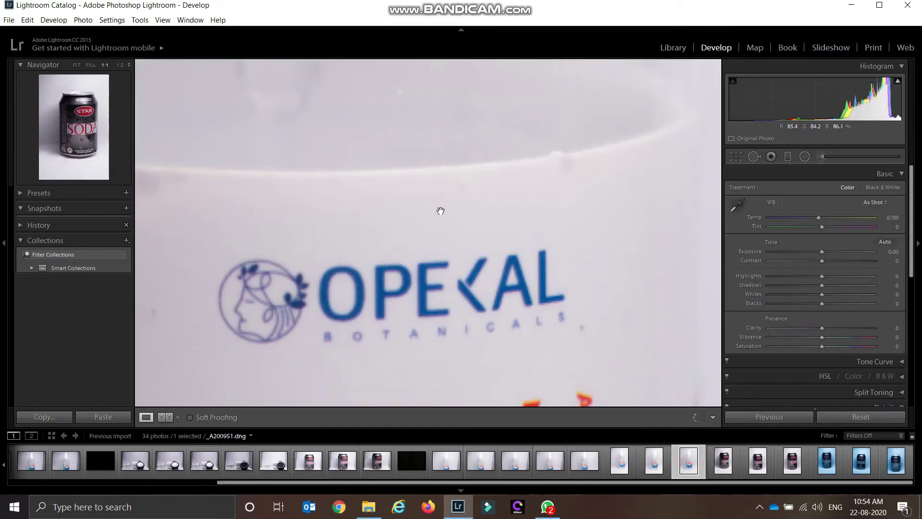
click(435, 202)
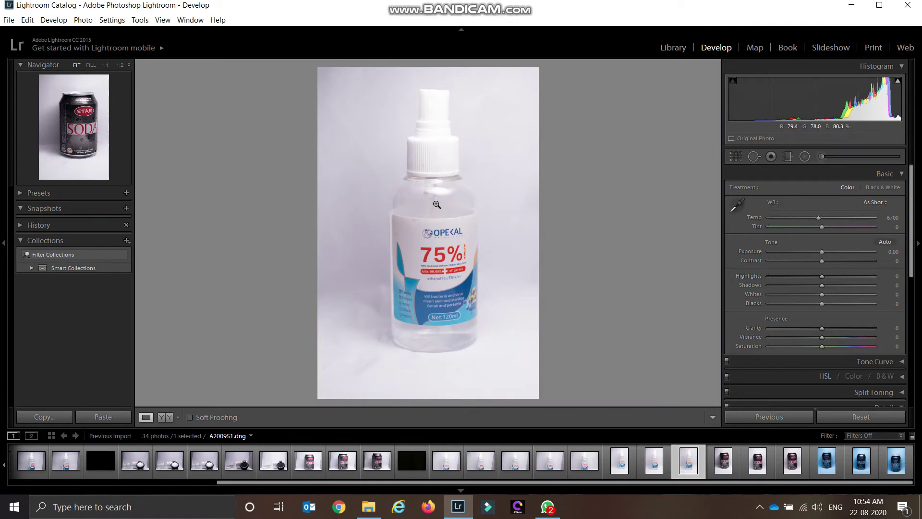
click(716, 458)
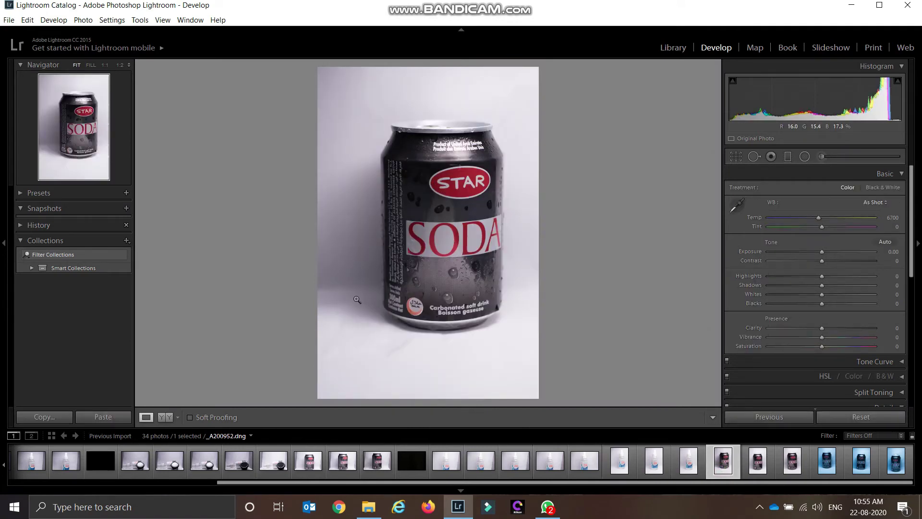
Step: Examine the can's rim and upper lettering in _A200952.dng at 1:1 and return to the full view
click(471, 150)
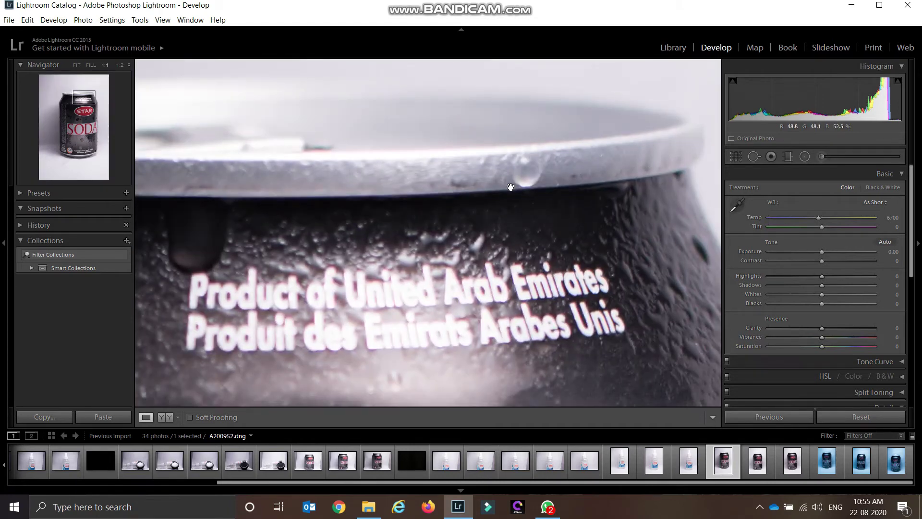
drag(402, 240, 480, 239)
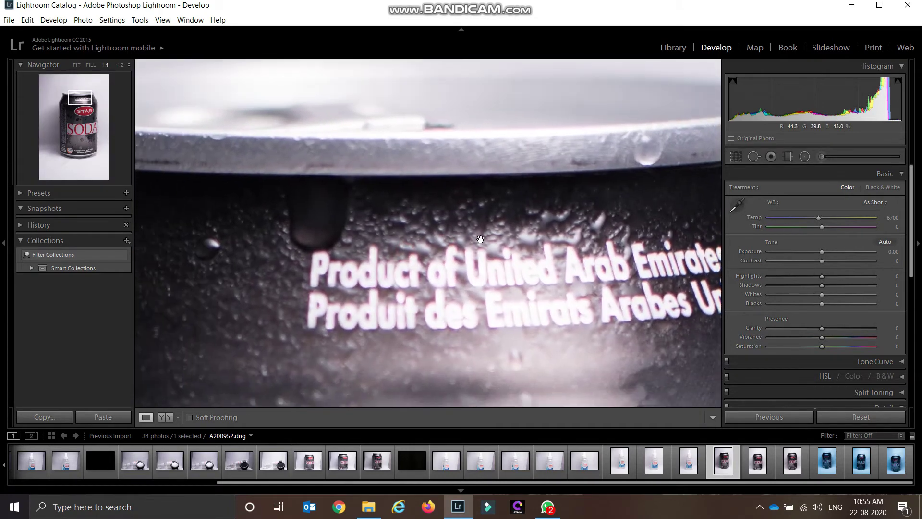
drag(349, 286, 581, 327)
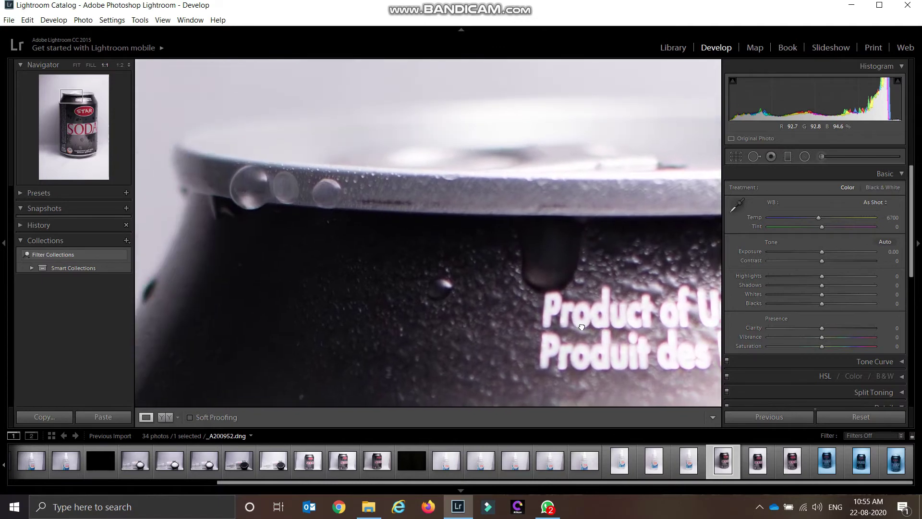
click(384, 276)
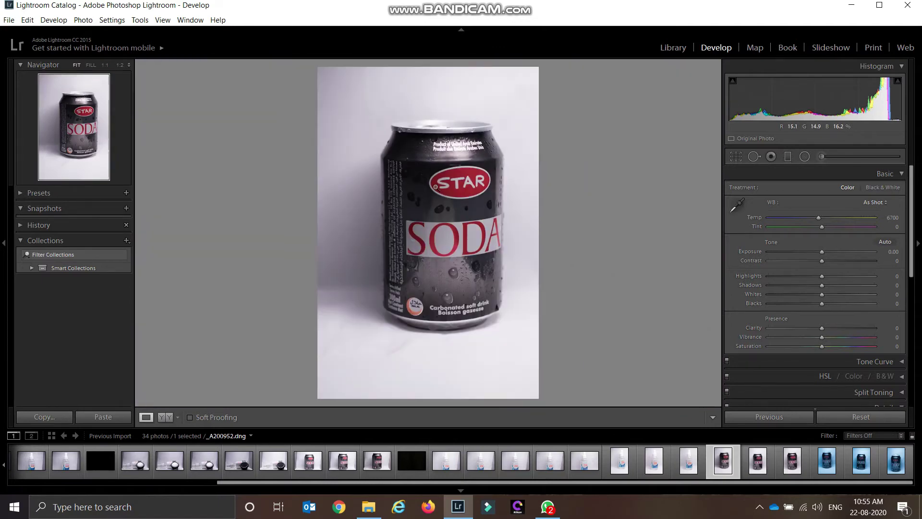
Step: Open _A200953.dng and inspect the can at 1:1 from the rim down to the lower lettering
click(757, 463)
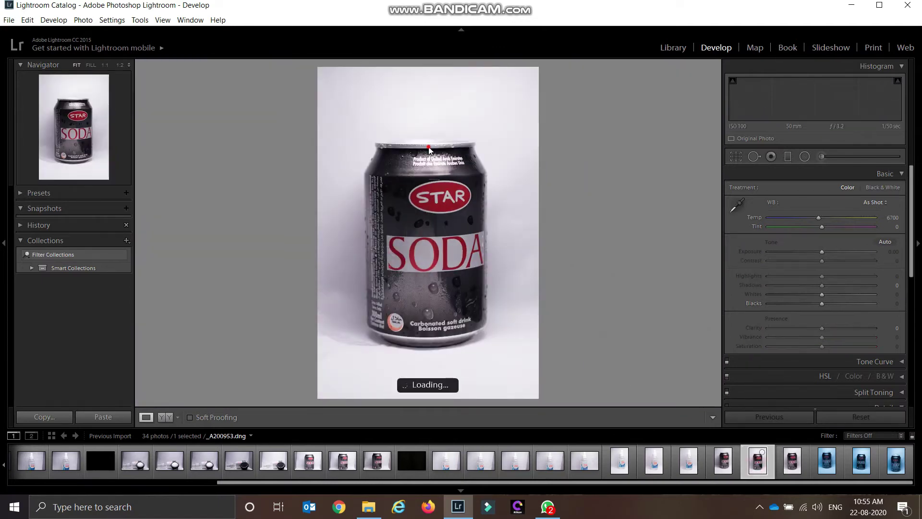
click(428, 163)
click(430, 168)
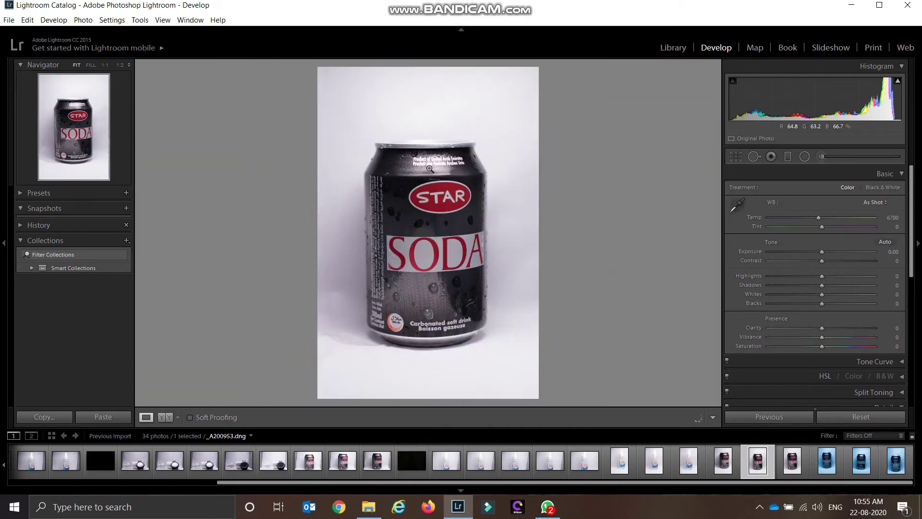
click(462, 147)
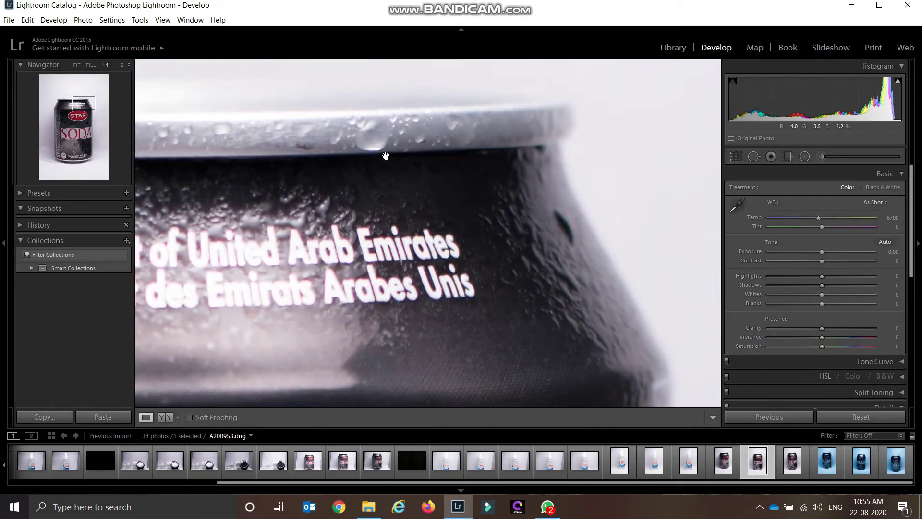
drag(301, 145, 451, 192)
scroll(450, 193, down, 2)
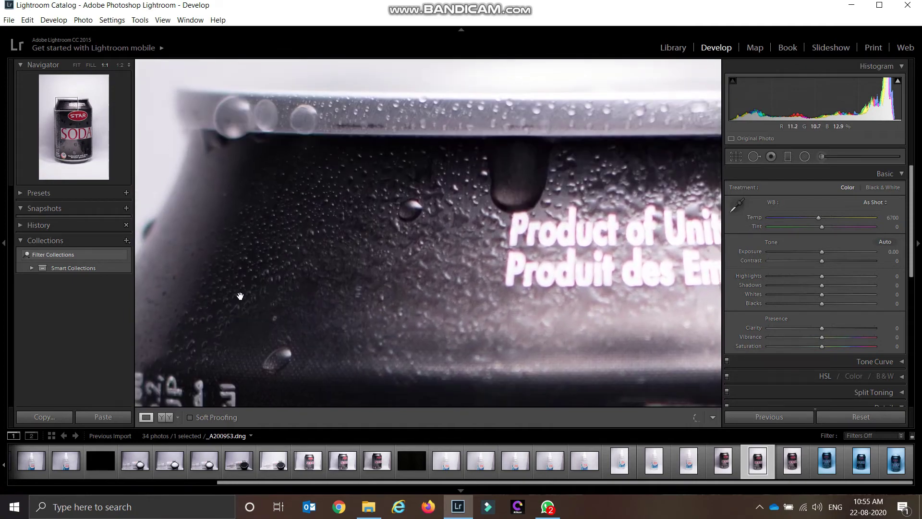
scroll(272, 245, down, 10)
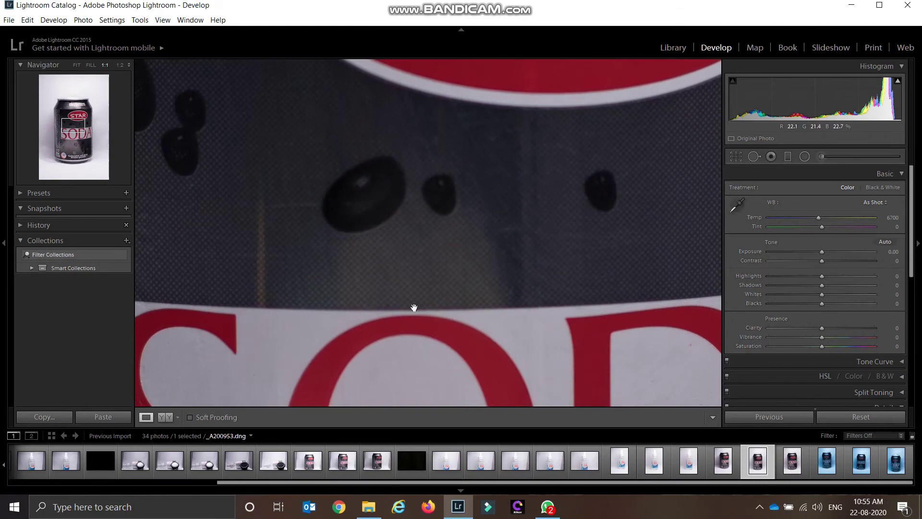
scroll(446, 200, down, 6)
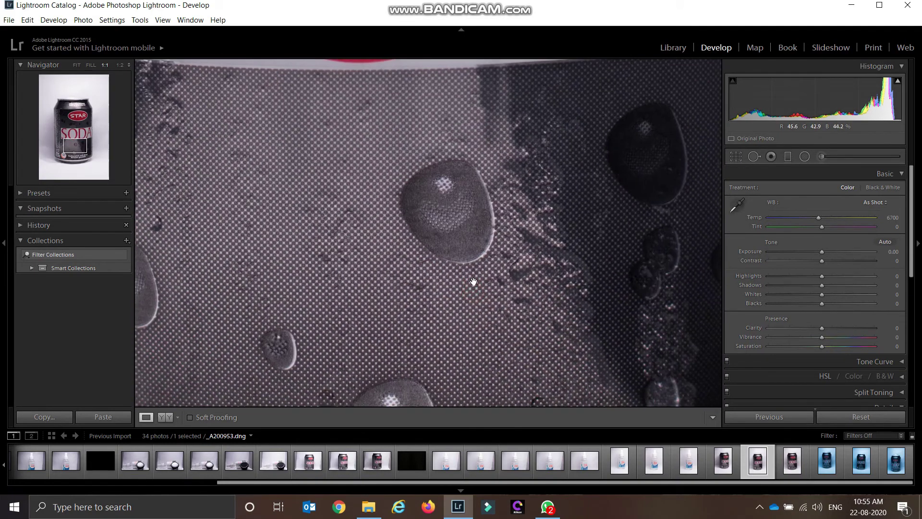
scroll(414, 160, down, 4)
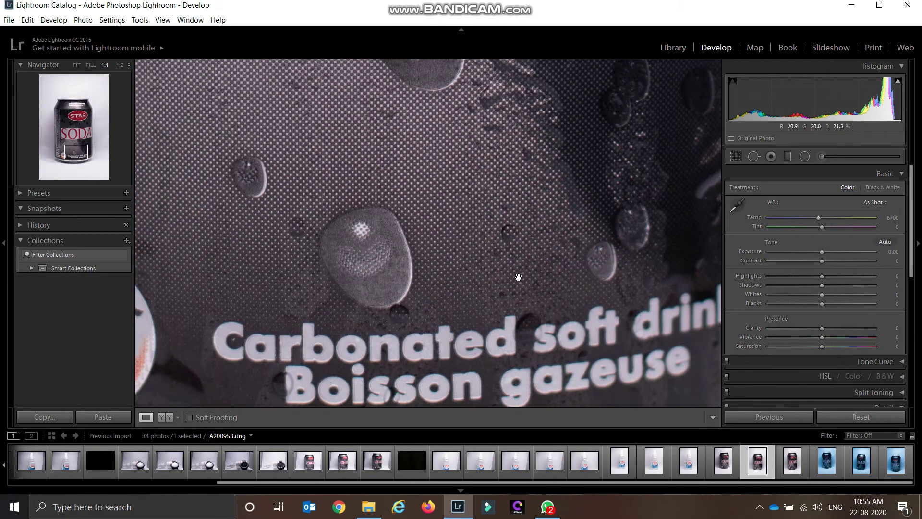
scroll(518, 277, down, 4)
click(475, 206)
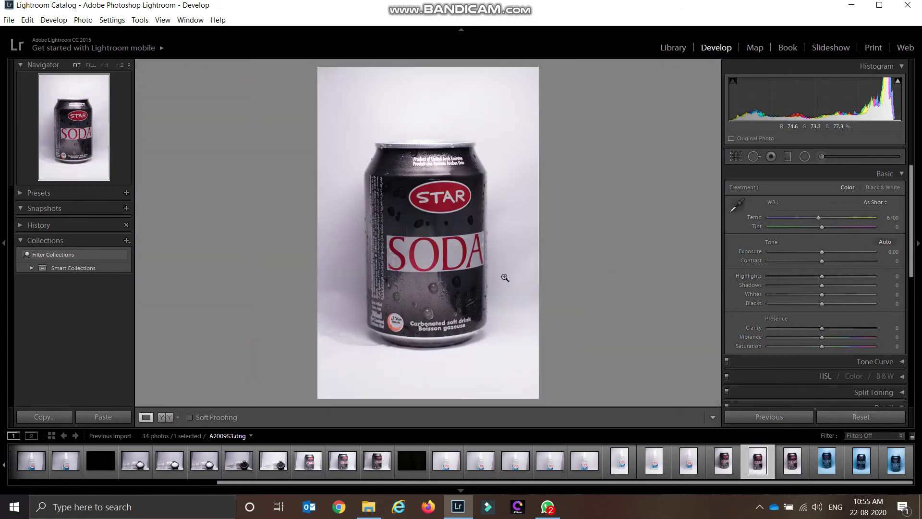
Step: Open the can photo _A200954.dng and check the SODA lettering up close
key(Right)
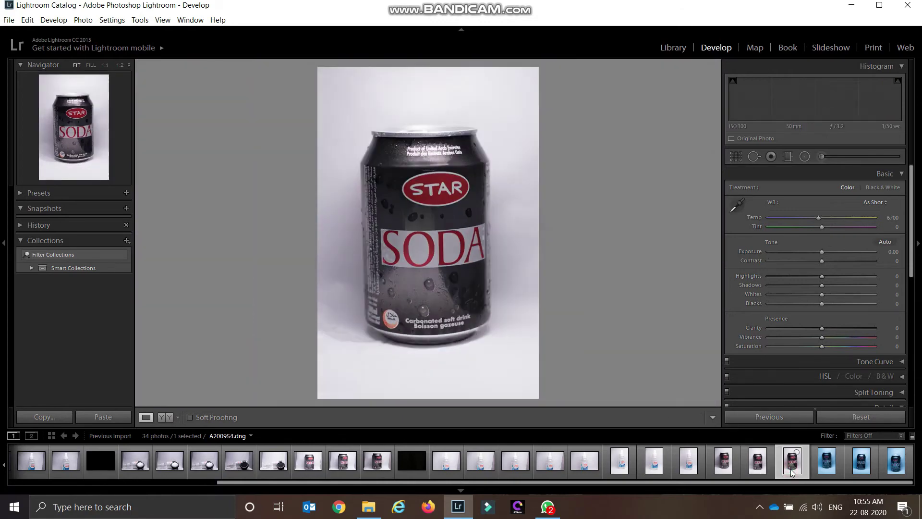
key(Left)
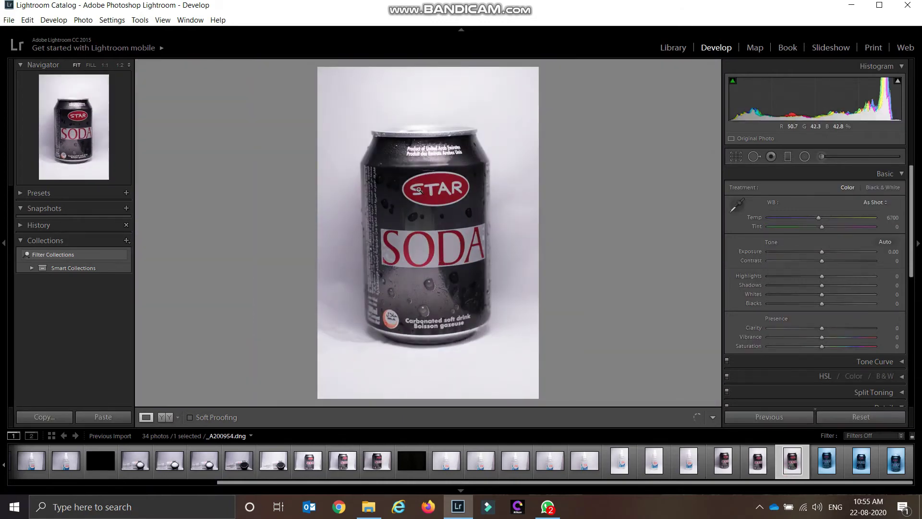
click(400, 238)
click(402, 239)
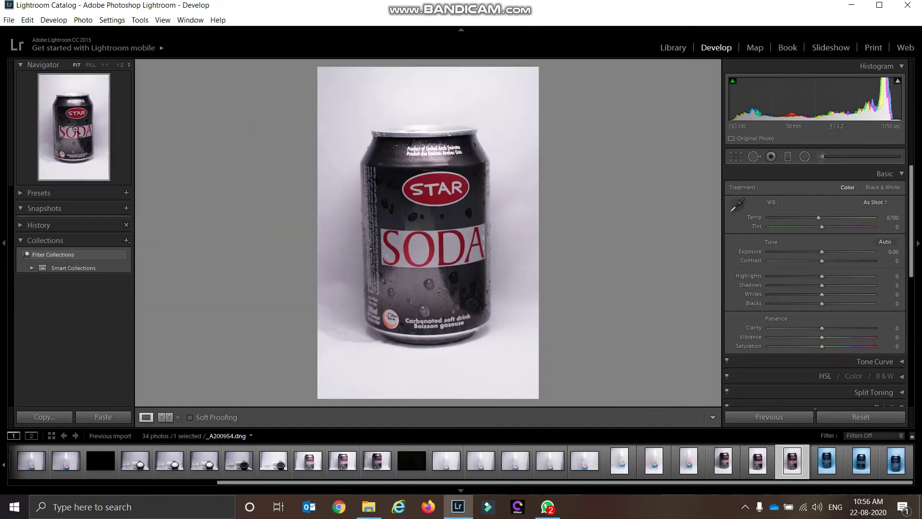
mouse_move(356, 250)
mouse_down()
mouse_move(357, 267)
mouse_move(357, 206)
mouse_move(356, 237)
mouse_up()
Step: Inspect the STAR logo of the blue-tinted can photo _A200955.dng up close and move on to _A200957.dng
click(827, 460)
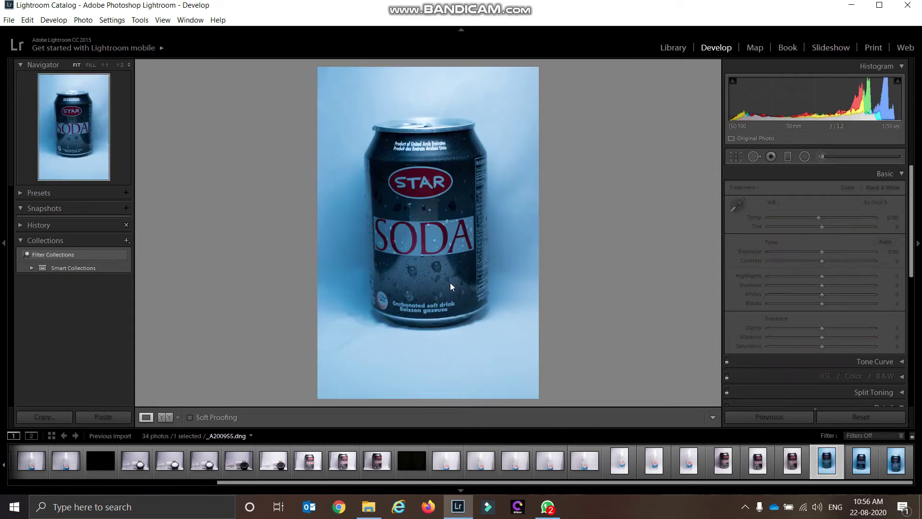
click(420, 190)
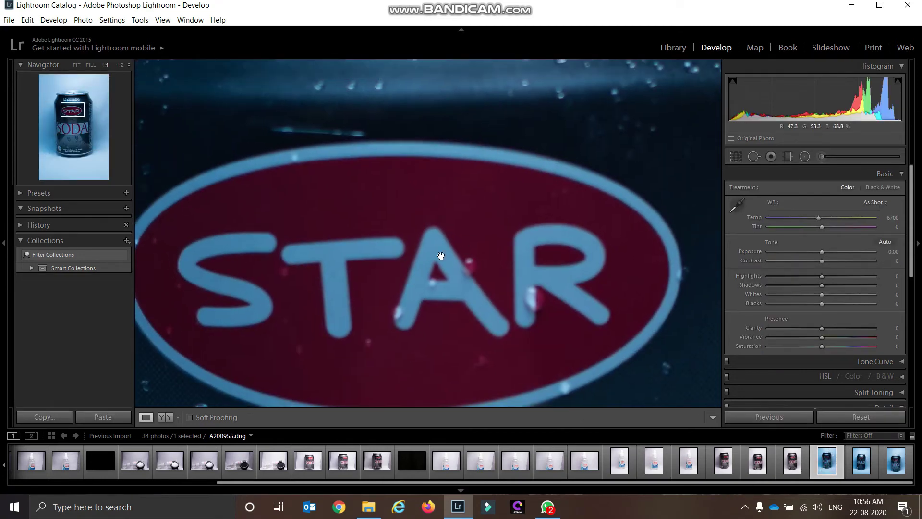
drag(441, 256, 485, 375)
click(482, 229)
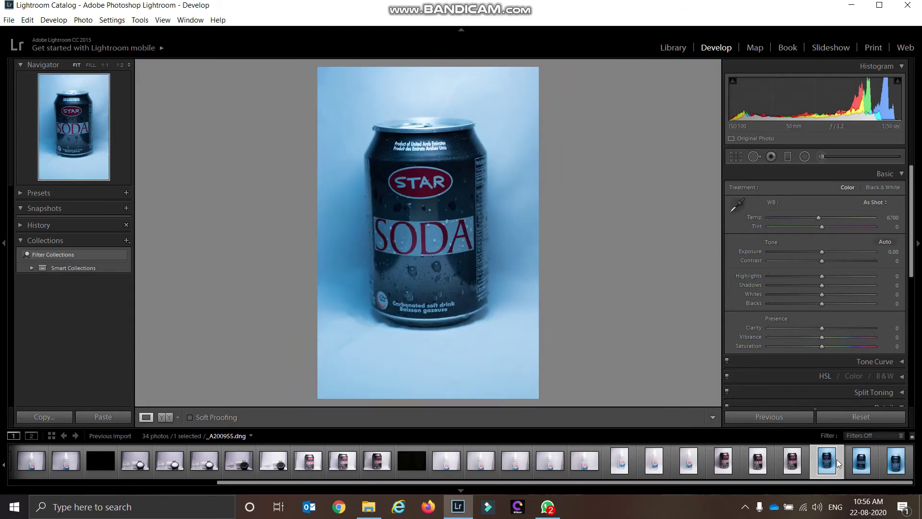
click(860, 466)
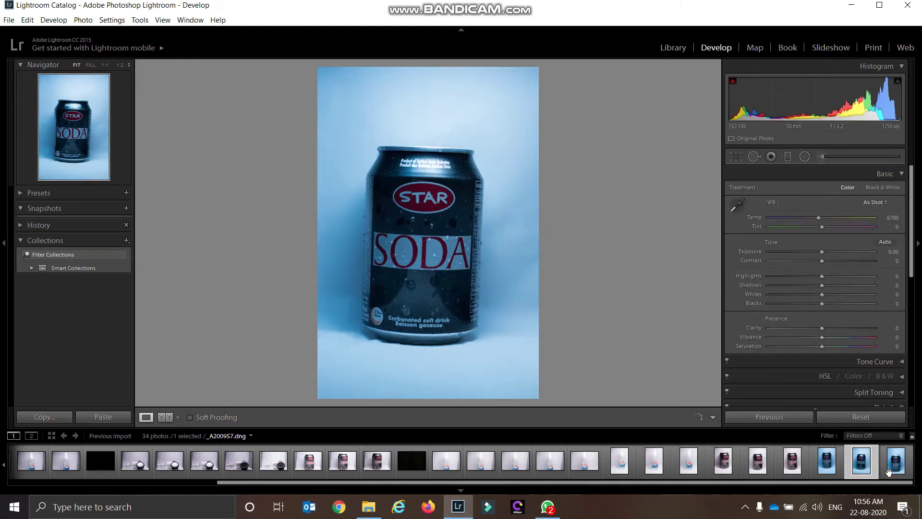
key(Right)
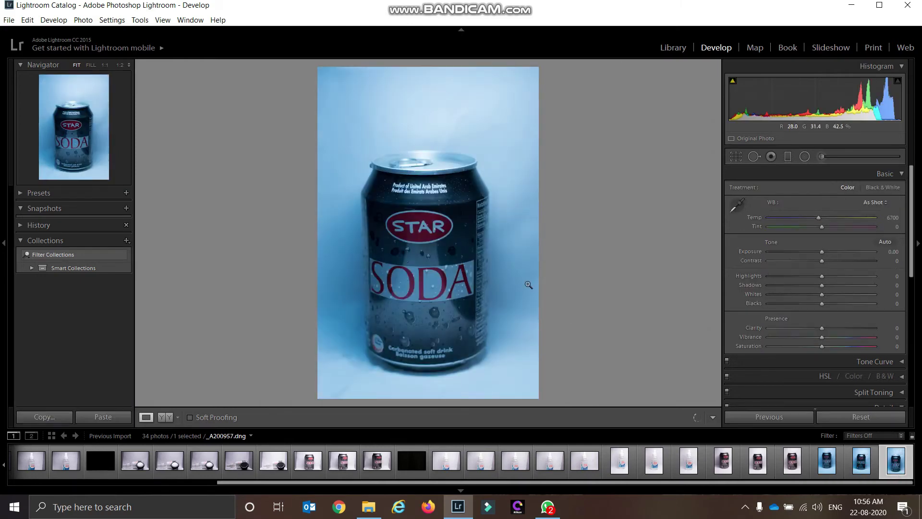
Step: Sample a neutral white balance from the background beside the can, reset the temperature and raise it to 8498
click(737, 205)
click(539, 250)
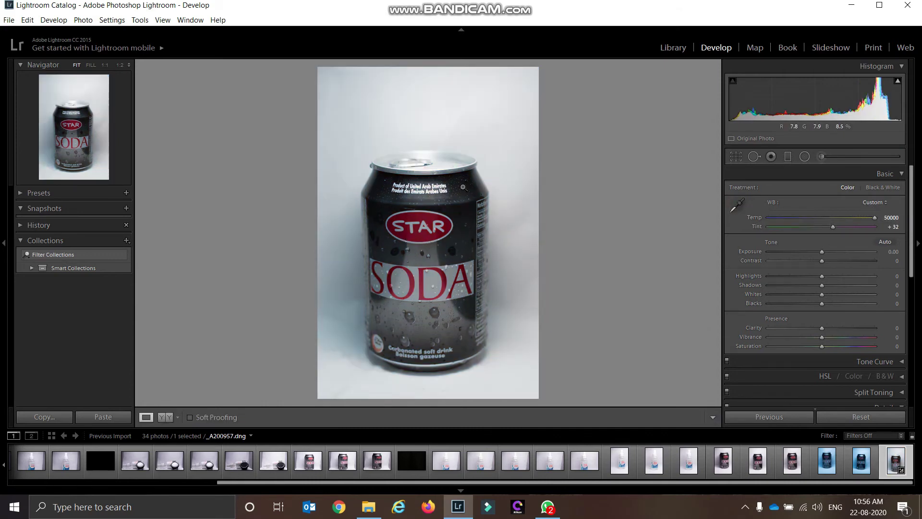
double_click(756, 219)
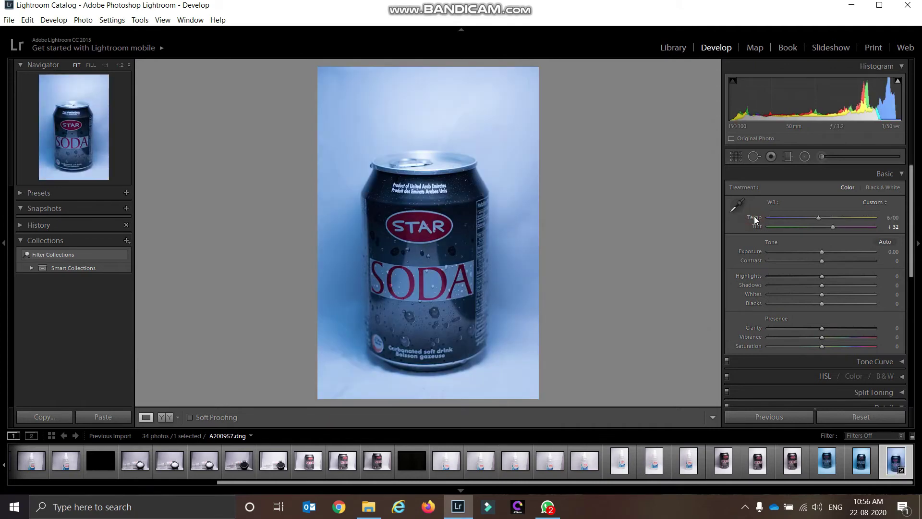
mouse_move(819, 218)
mouse_down()
mouse_move(843, 218)
mouse_move(835, 217)
mouse_up()
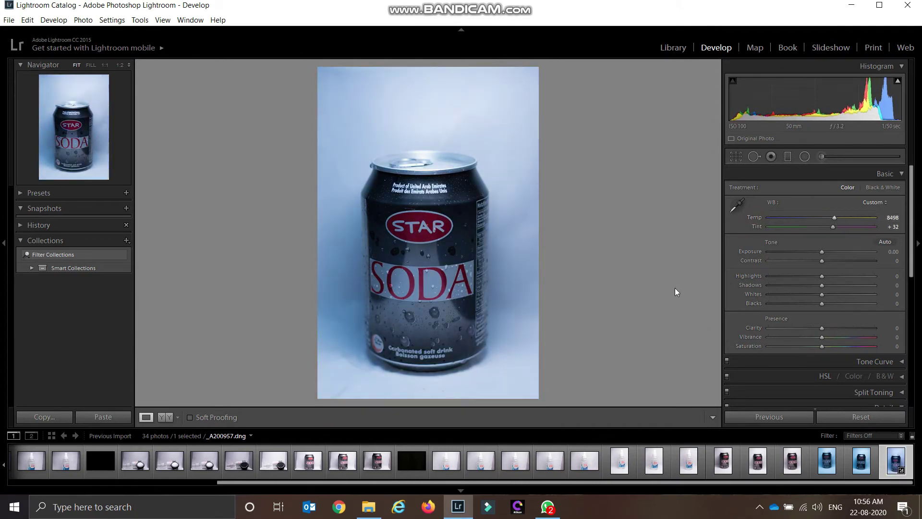
Step: Apply Auto tone and adjust to Temp 7747, Exposure +0.70, Contrast −10, Highlights −18, Shadows +43, Clarity +20 and Vibrance +10
mouse_move(823, 252)
mouse_down()
mouse_move(840, 255)
mouse_move(815, 256)
mouse_move(826, 255)
mouse_up()
double_click(745, 251)
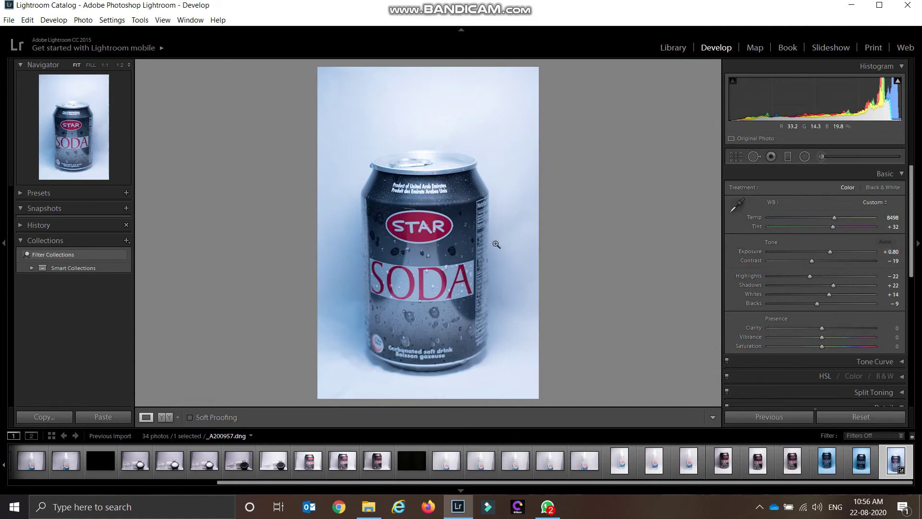
drag(834, 218, 829, 218)
drag(811, 263, 854, 291)
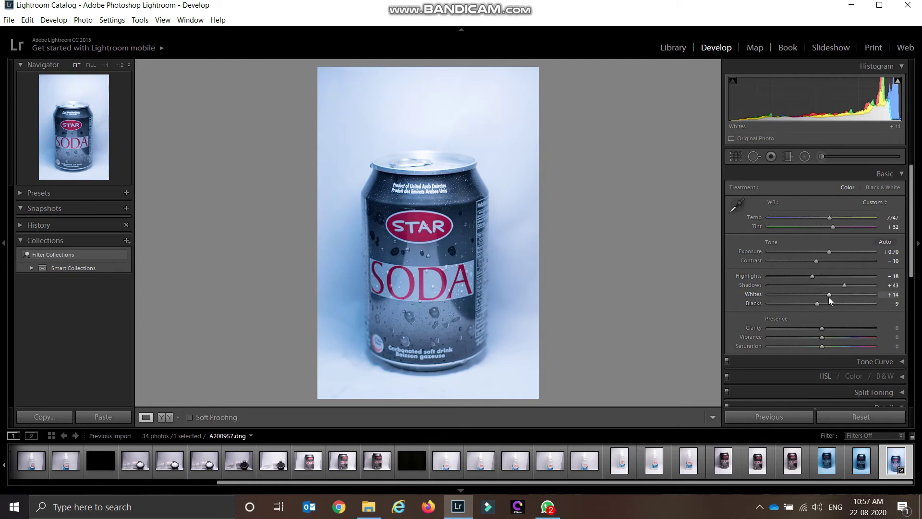
mouse_move(823, 327)
mouse_down()
mouse_move(846, 323)
mouse_move(813, 322)
mouse_move(838, 319)
mouse_move(820, 335)
mouse_up()
Step: Examine the edited can at 1:1 from the STAR logo down to the lower lettering and return to the full view
click(420, 241)
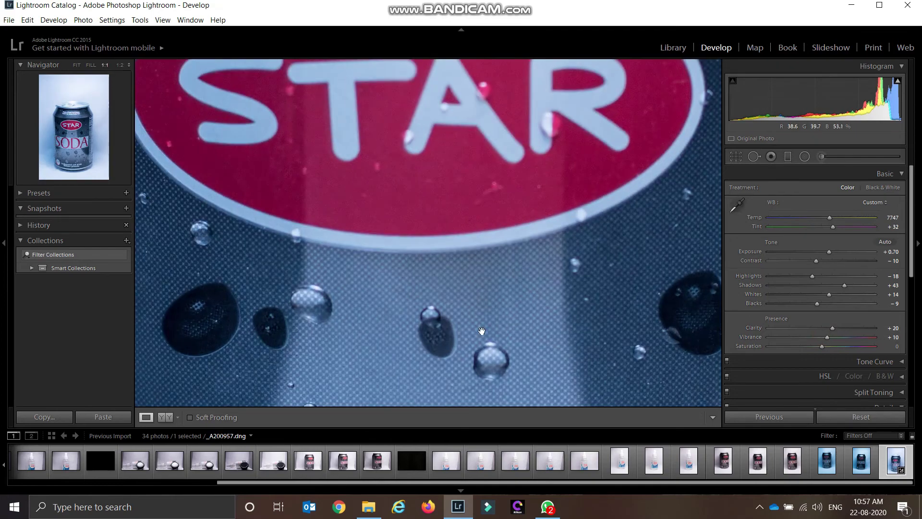
drag(482, 331, 498, 158)
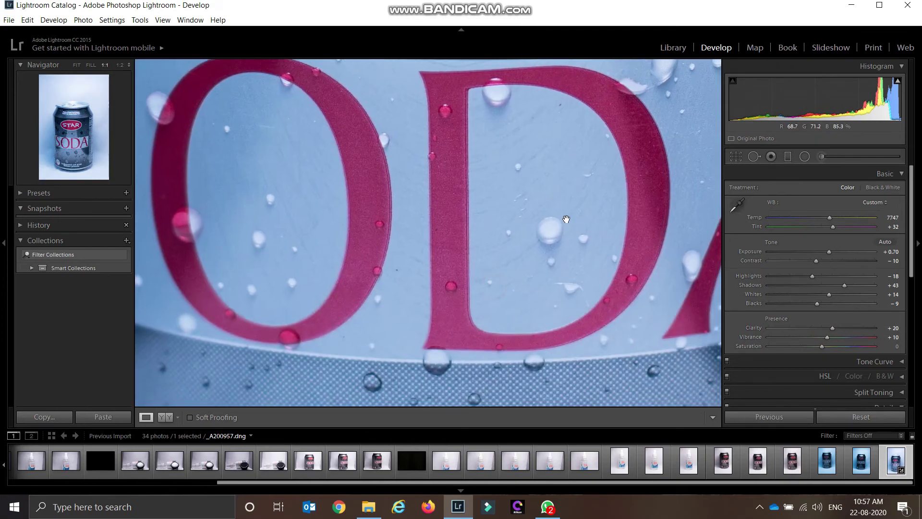
drag(567, 219, 513, 261)
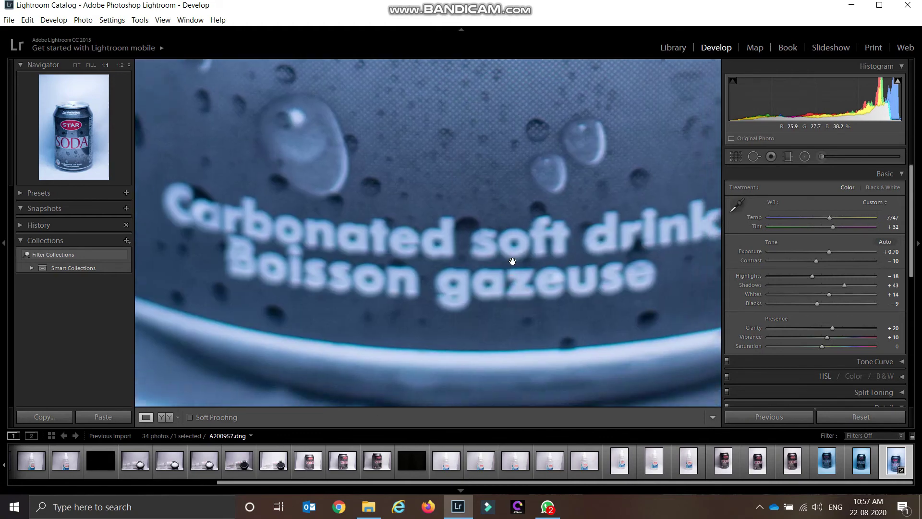
click(512, 261)
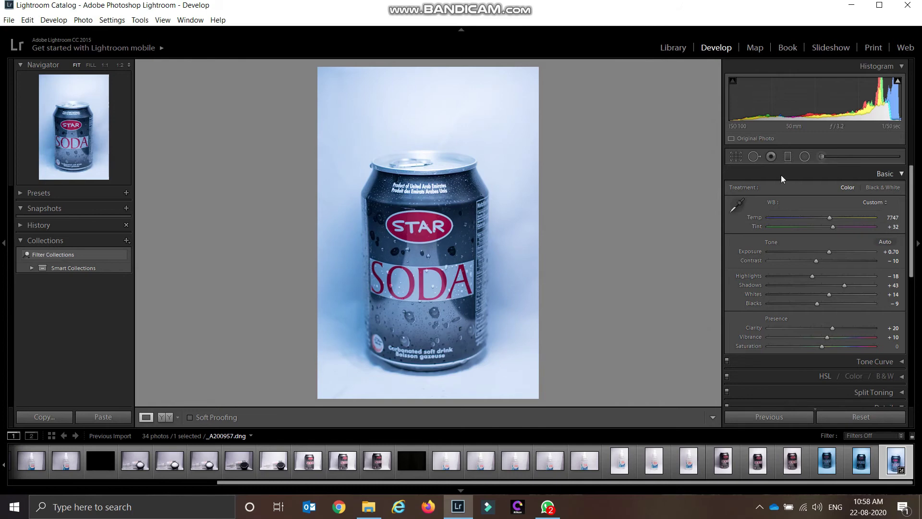
Step: Crop the can photo to a 16 x 9 aspect, tighten the frame from above and recentre the can inside it
click(737, 157)
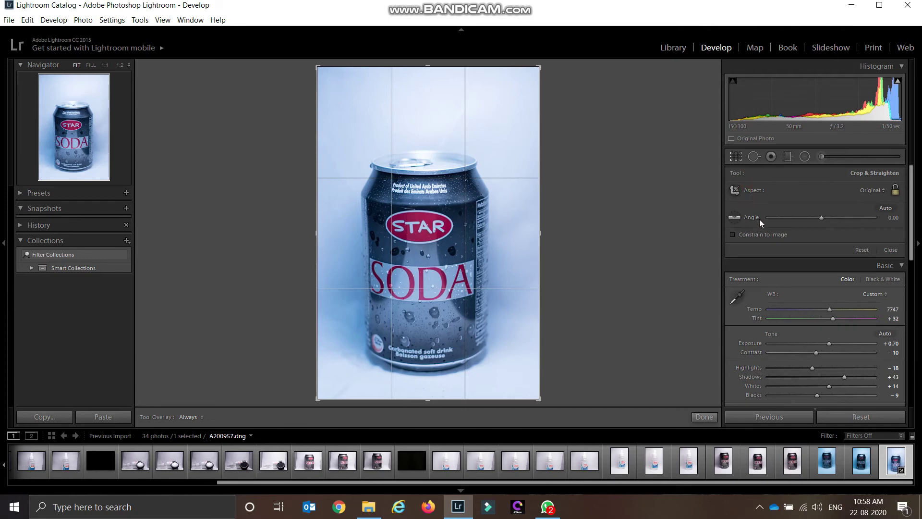
click(883, 191)
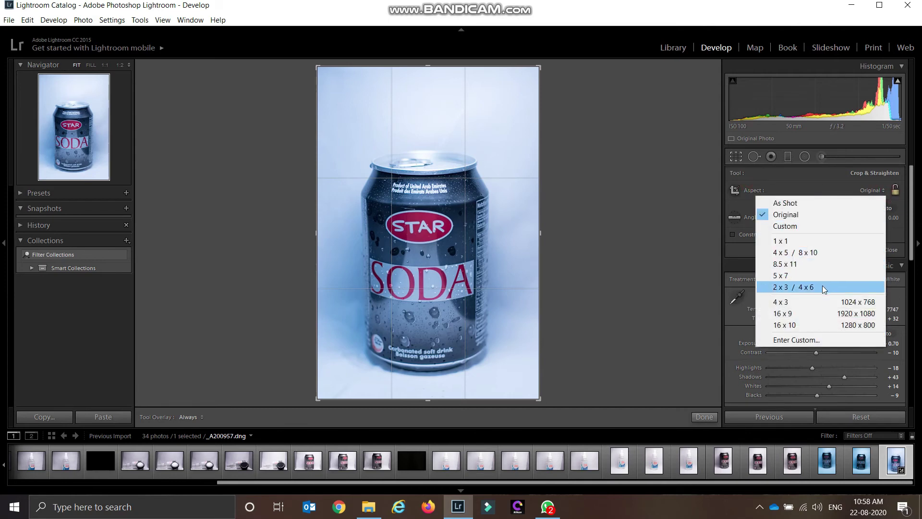
click(817, 317)
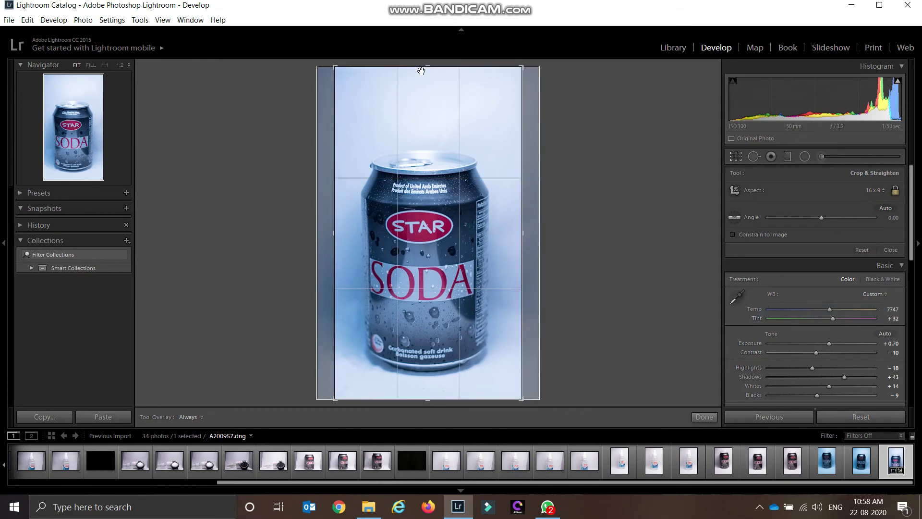
drag(432, 67, 435, 99)
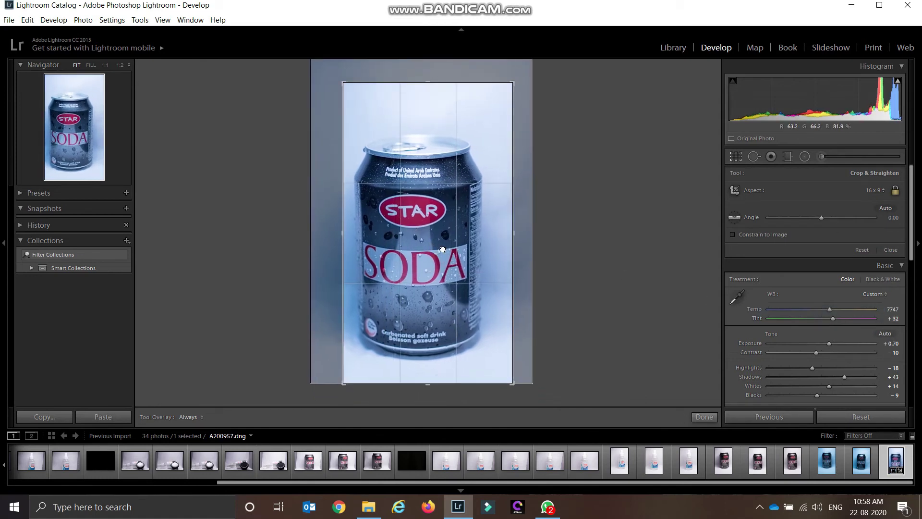
drag(443, 249, 451, 264)
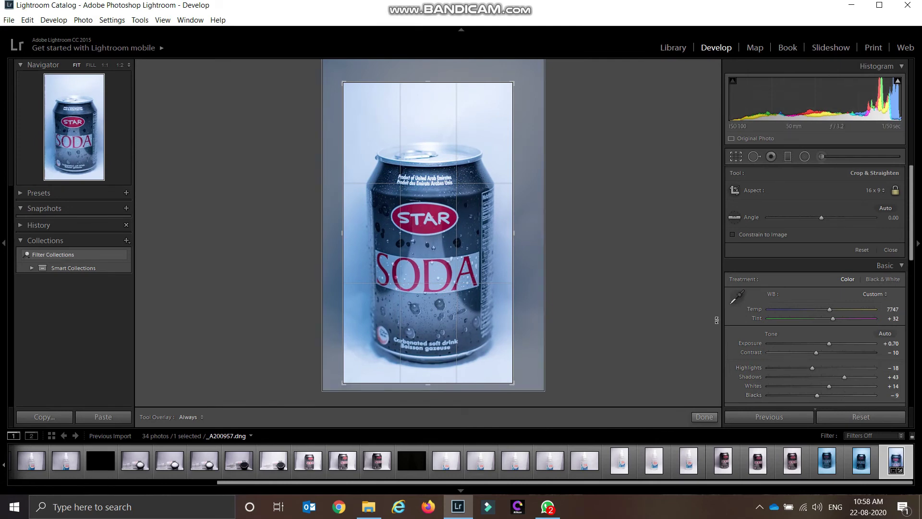
click(736, 156)
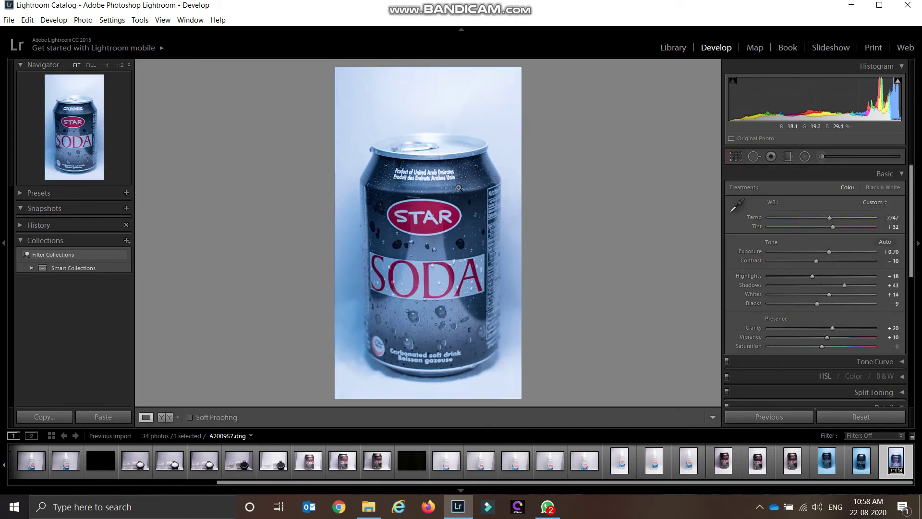
Step: Examine the product-of-origin lettering on the can's neck up close and return to the full view
click(439, 194)
click(444, 174)
click(457, 182)
click(457, 182)
key(z)
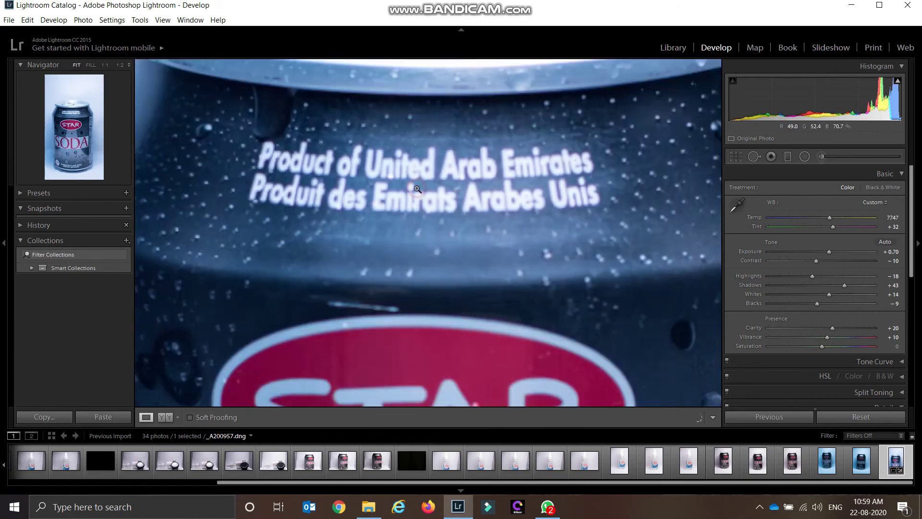
key(z)
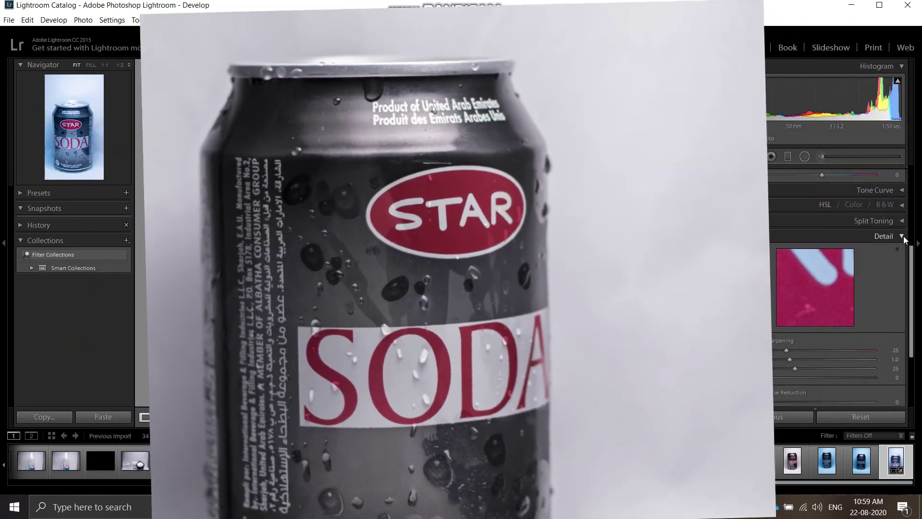
Step: Collapse the Detail and Basic settings and enable lens profile corrections with make Nikon and the Nikon AF-S NIKKOR 50mm f/1.8G profile
click(903, 237)
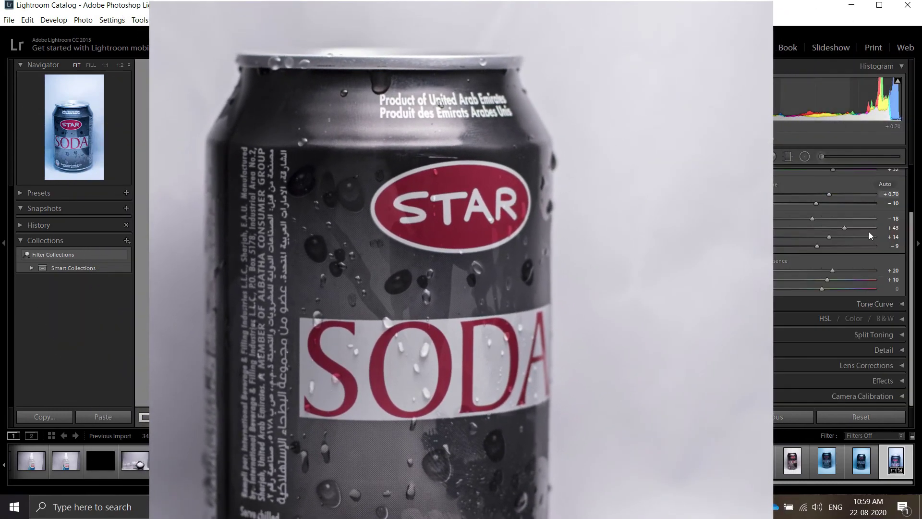
scroll(868, 235, up, 1)
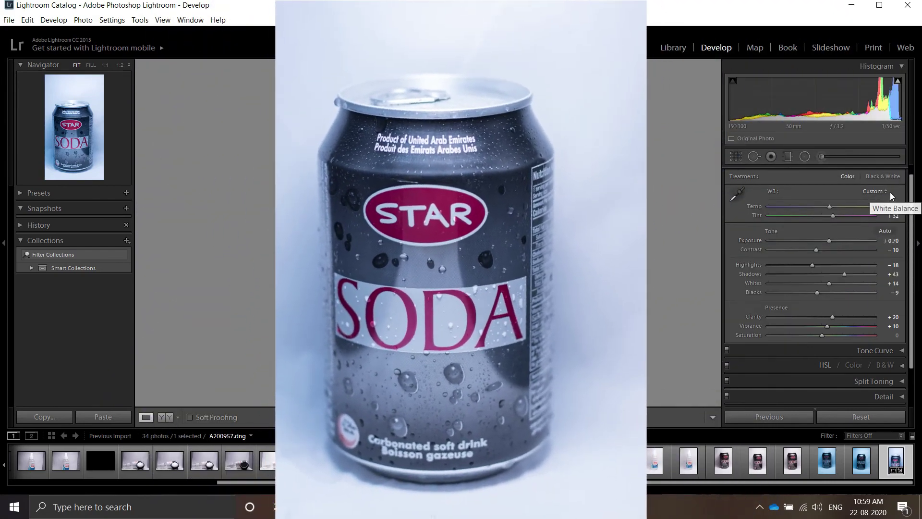
scroll(900, 199, up, 1)
click(899, 174)
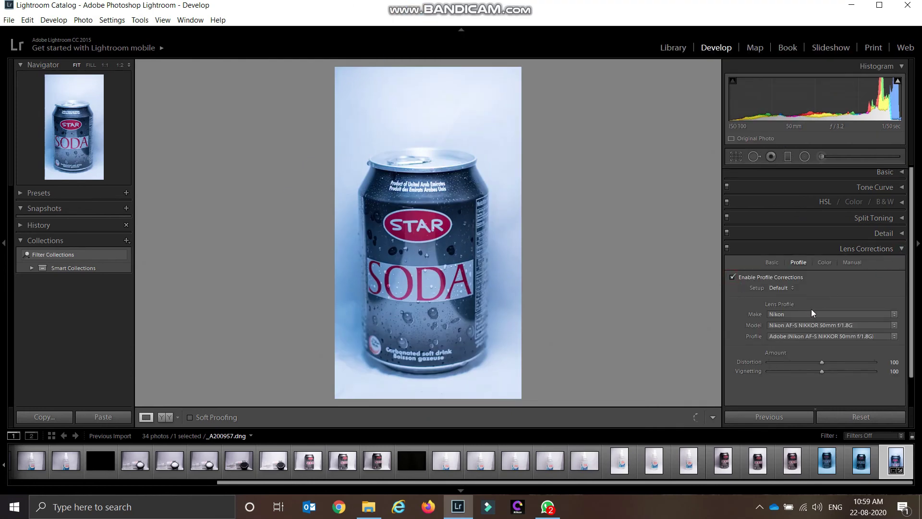
click(811, 312)
click(811, 314)
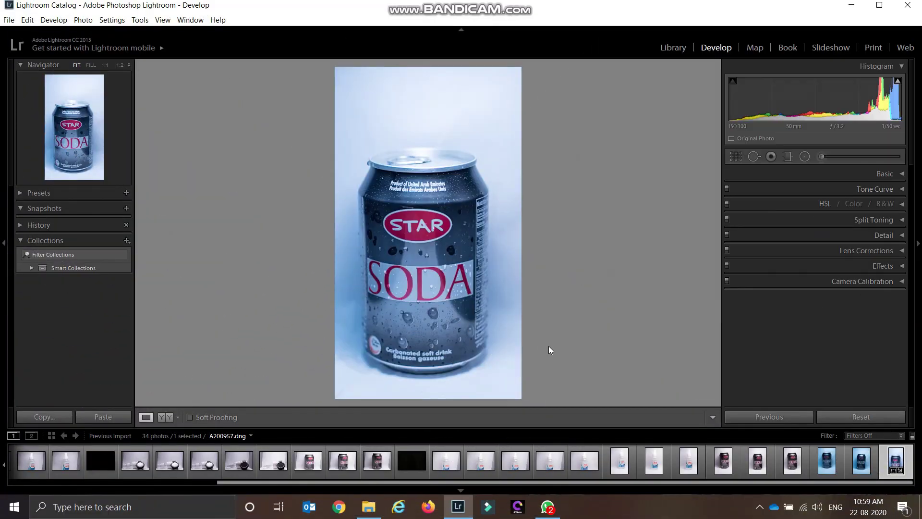
Step: Inspect the water droplets between the STAR logo and the SODA lettering at 1:1, then fit the whole photo
click(465, 257)
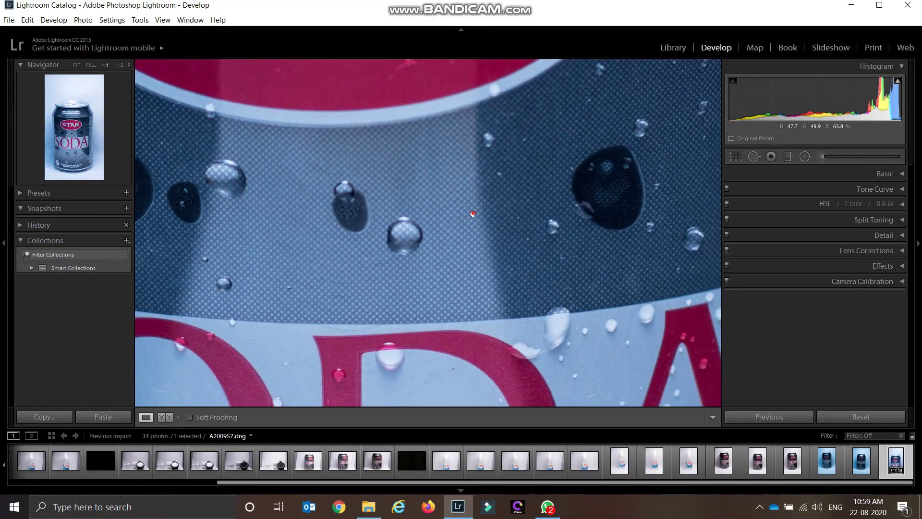
drag(472, 214, 356, 264)
click(356, 265)
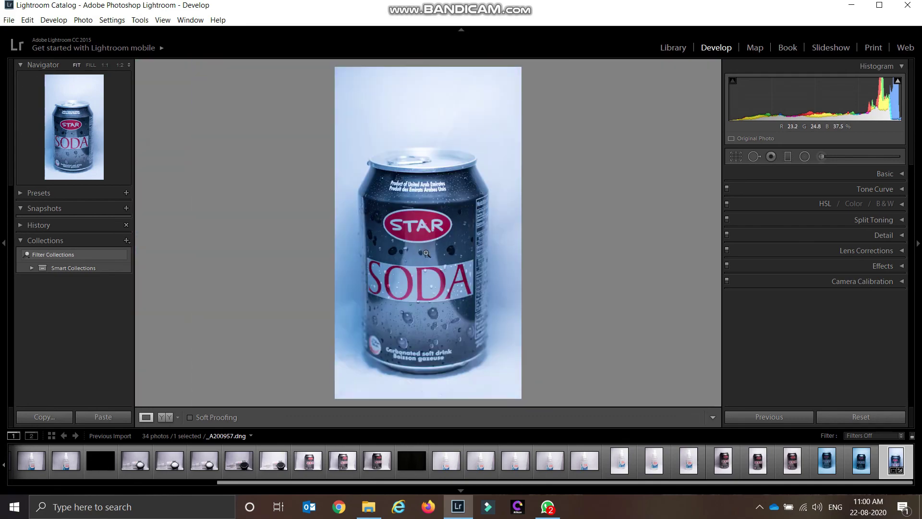
Step: Export the edited can photo to the hard drive with all metadata and the watermark applied, doing nothing after export
right_click(446, 206)
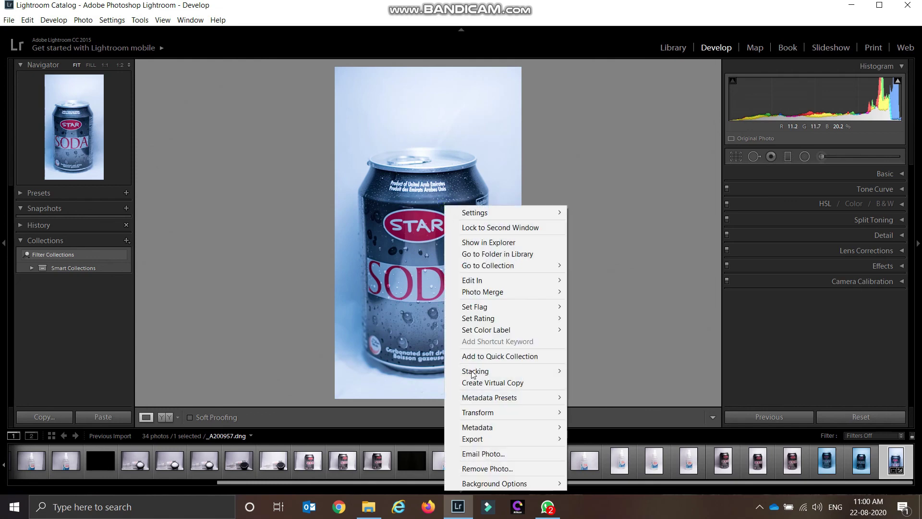
click(580, 354)
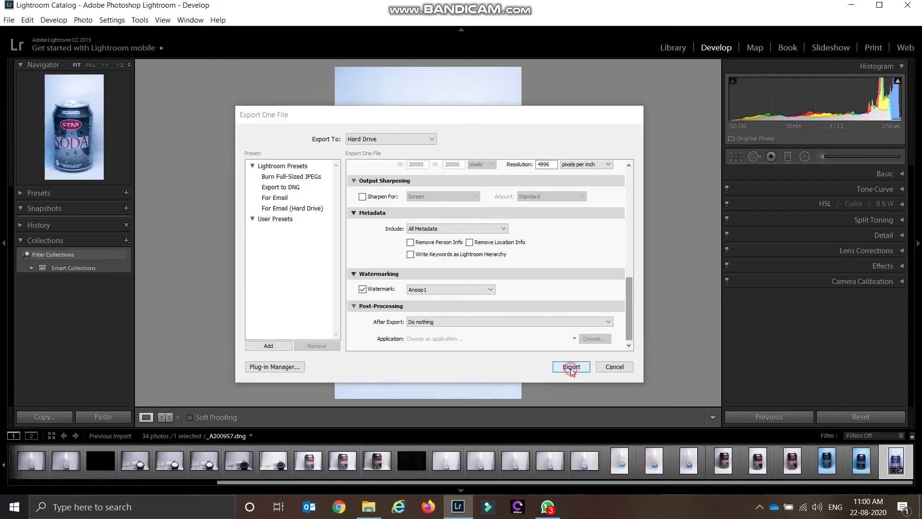
click(570, 367)
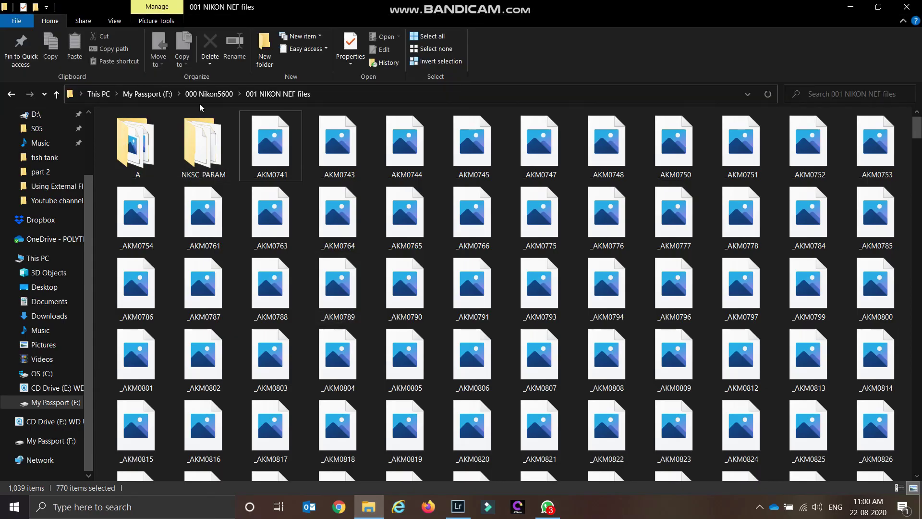
Step: In File Explorer, open the 002 Processed pics folder in 000 Nikon5600 and inspect the exported _A200957.jpg in Photos, zooming in and out
click(209, 94)
double_click(205, 152)
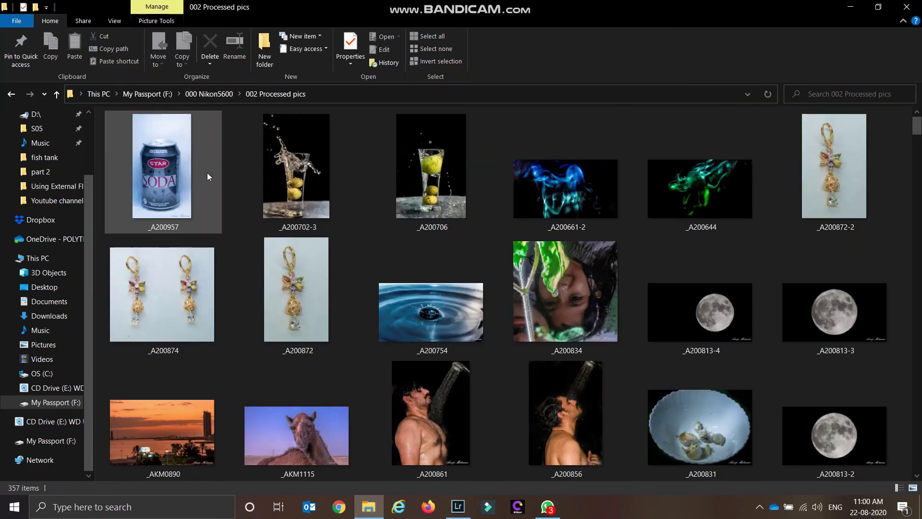
double_click(204, 172)
drag(382, 67, 365, 74)
drag(384, 120, 464, 285)
double_click(413, 191)
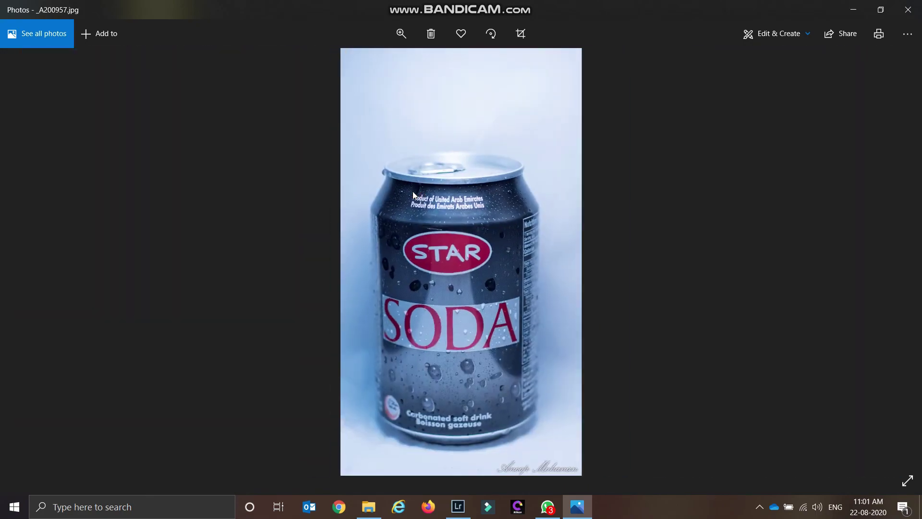
Step: Close the exported photo and the 002 Processed pics folder window, and show the desktop
click(907, 9)
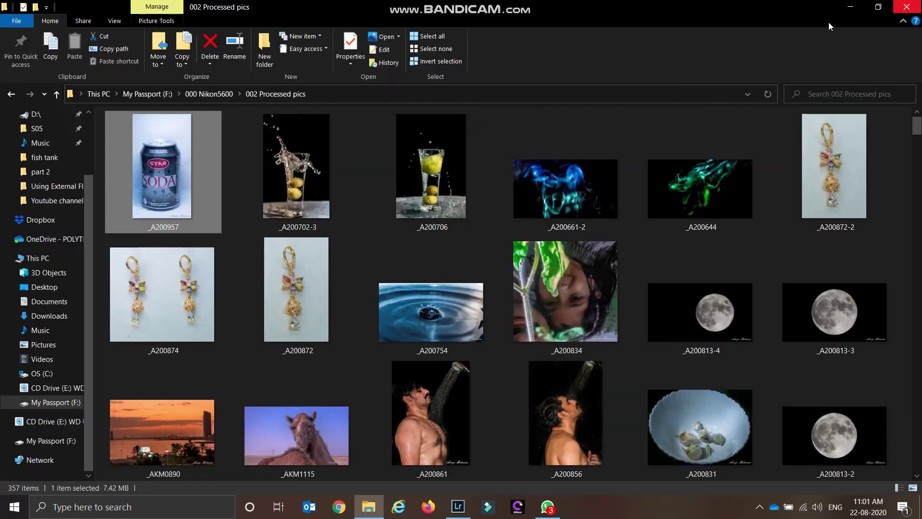
click(911, 5)
key(super+d)
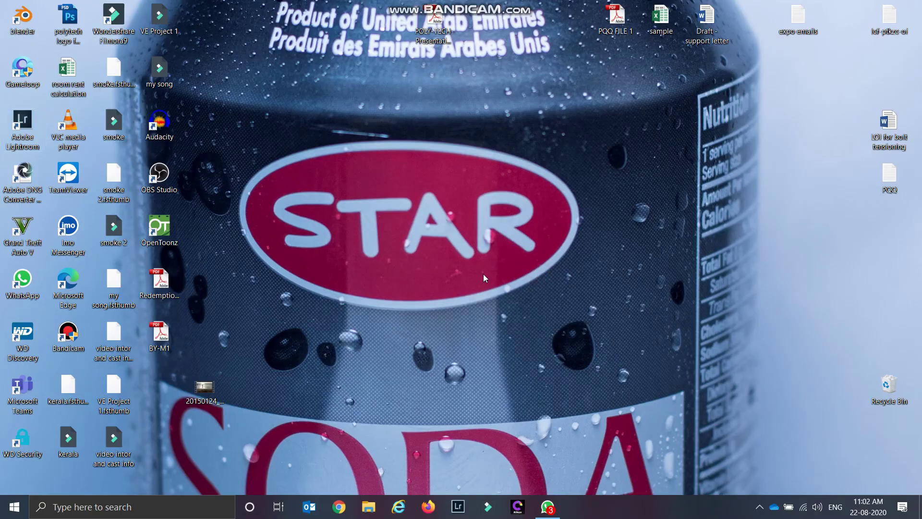